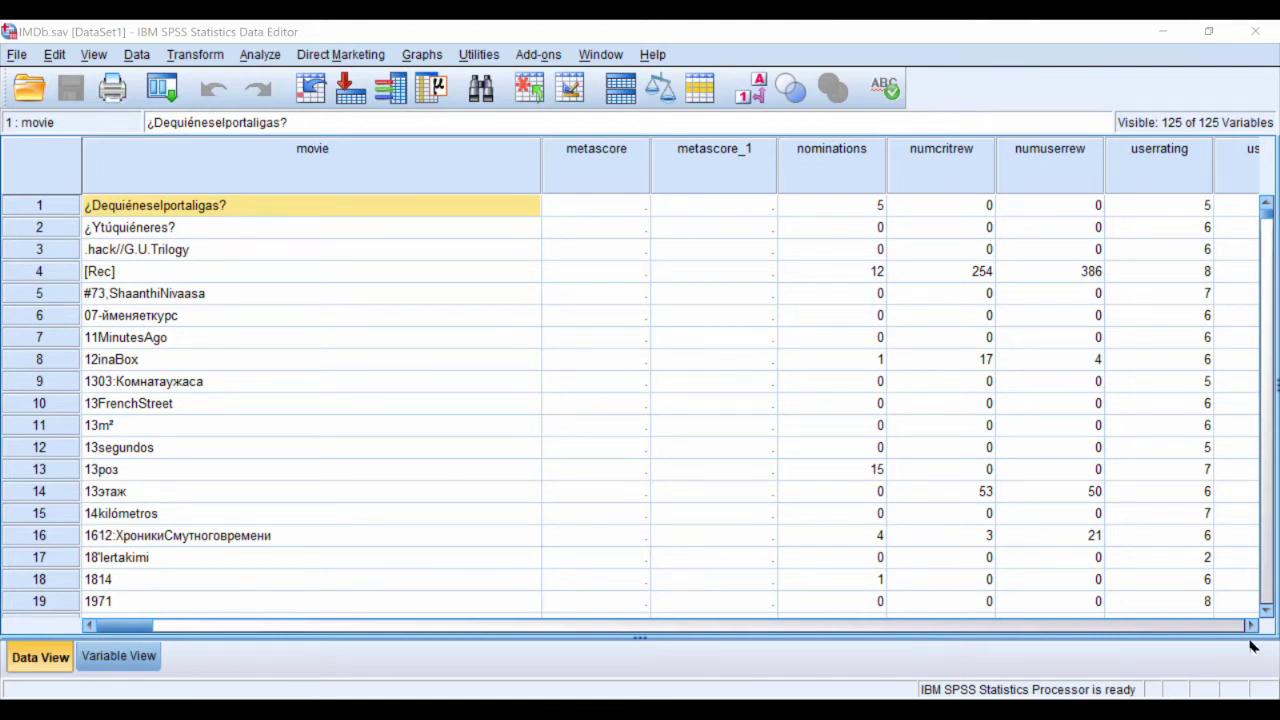
# Show the variable definitions and inspect the value labels of metascore_2 without changing them
pyautogui.doubleClick(1037, 167)
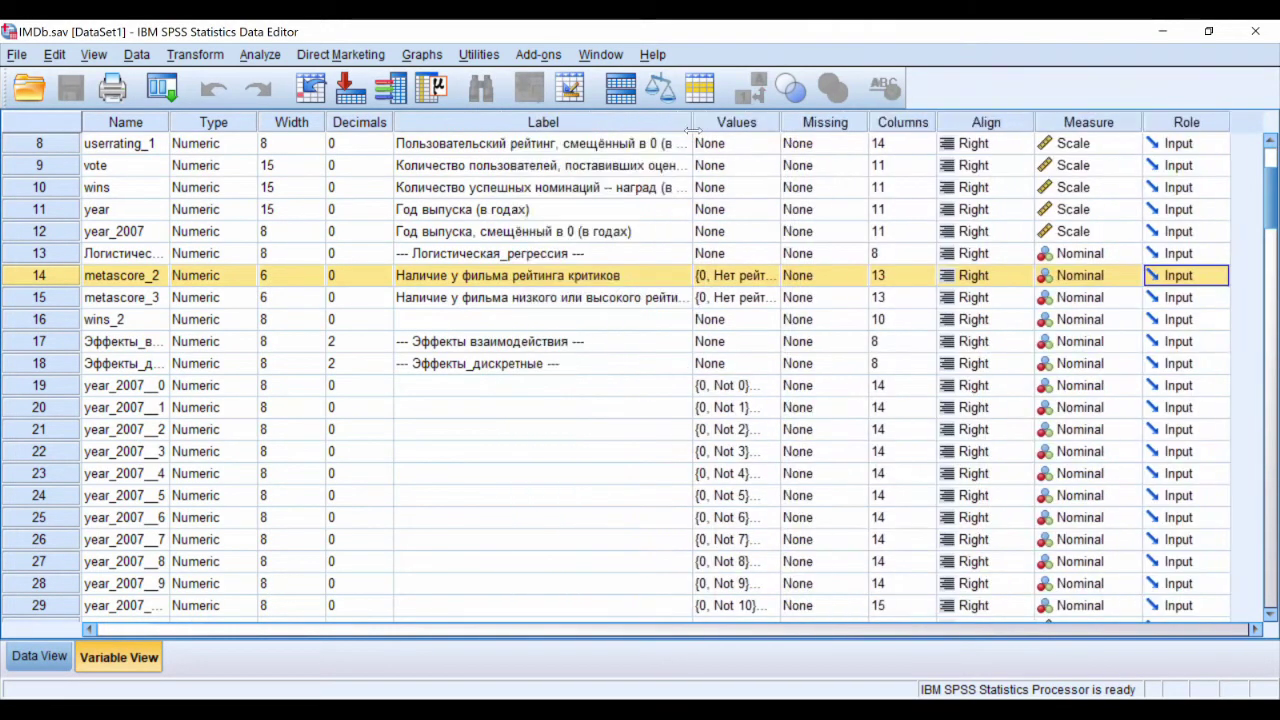
pyautogui.click(658, 276)
pyautogui.click(655, 276)
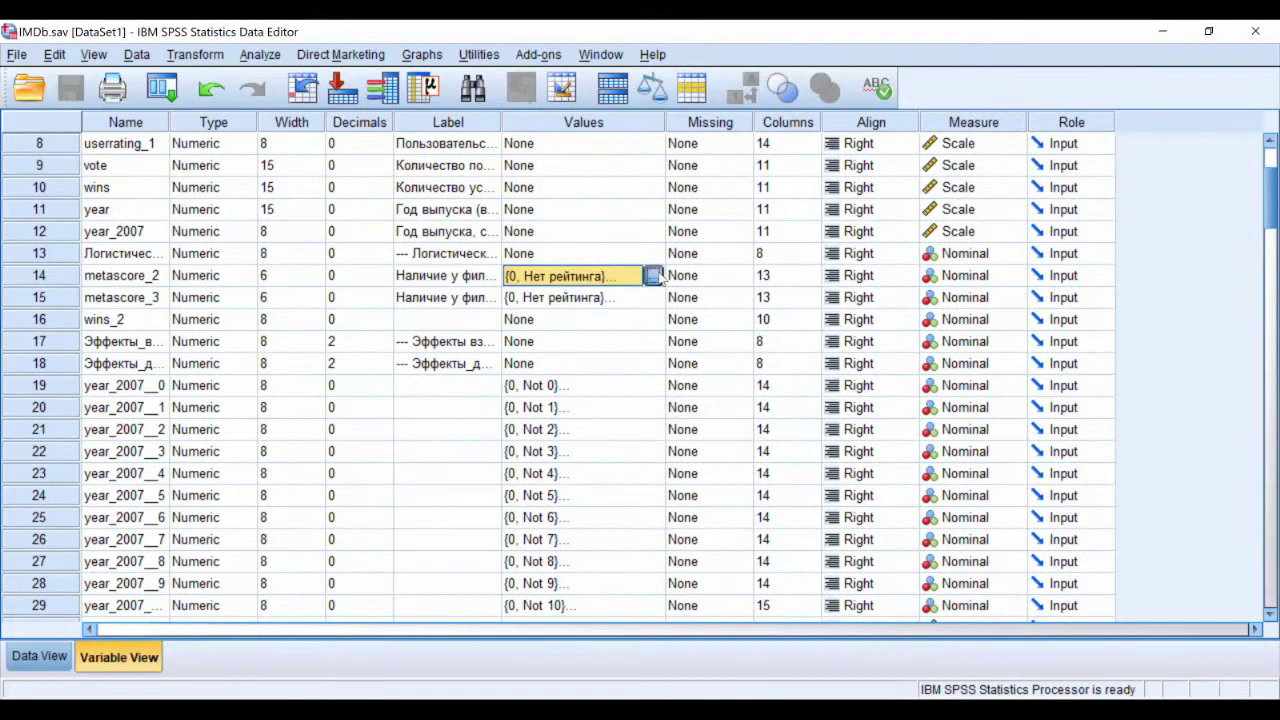
pyautogui.click(653, 276)
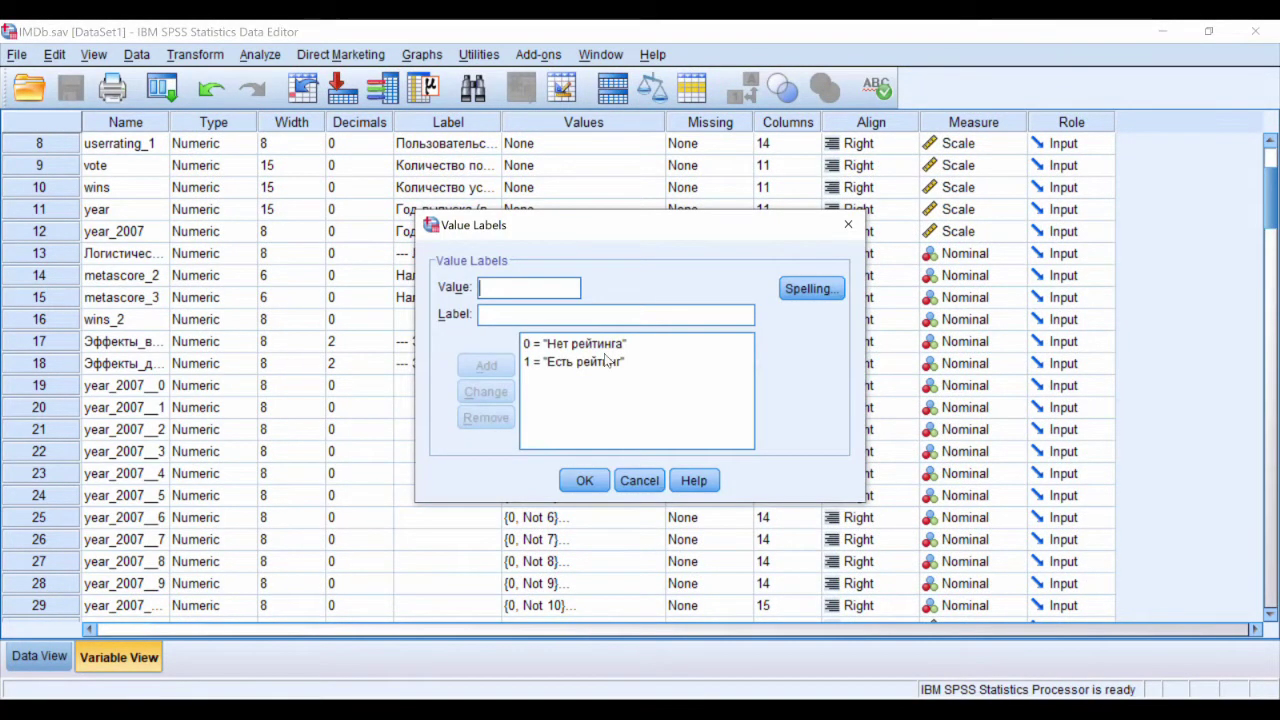
pyautogui.click(846, 226)
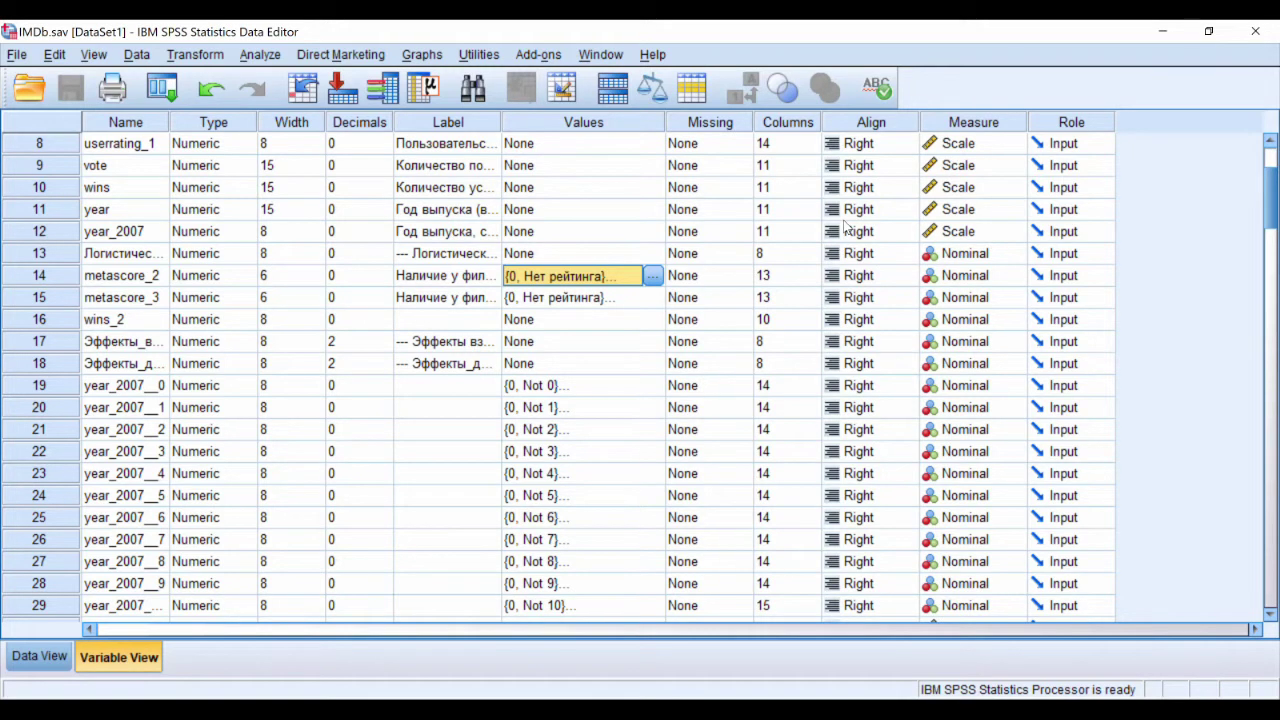
# Inspect the value labels of metascore_3 without changing them
pyautogui.click(650, 297)
pyautogui.click(652, 297)
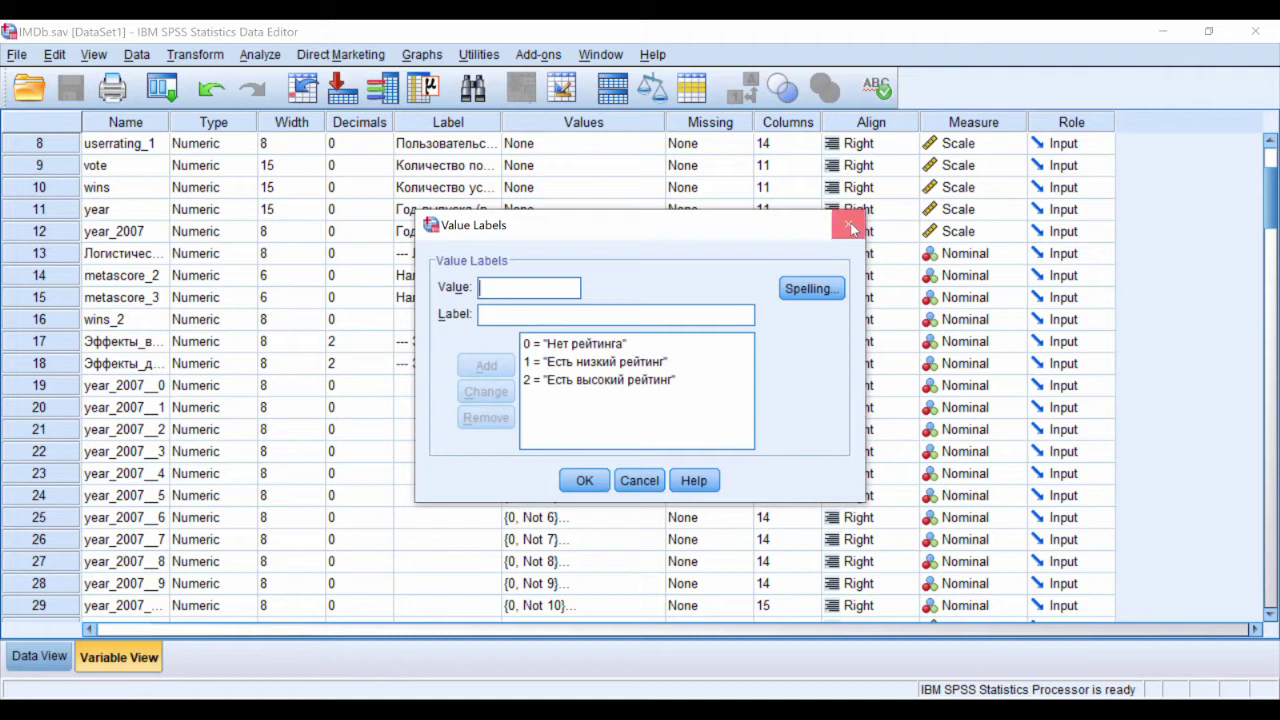
pyautogui.click(848, 224)
# Compare the value labels of metascore_2 with those of metascore_3 once more
pyautogui.click(653, 276)
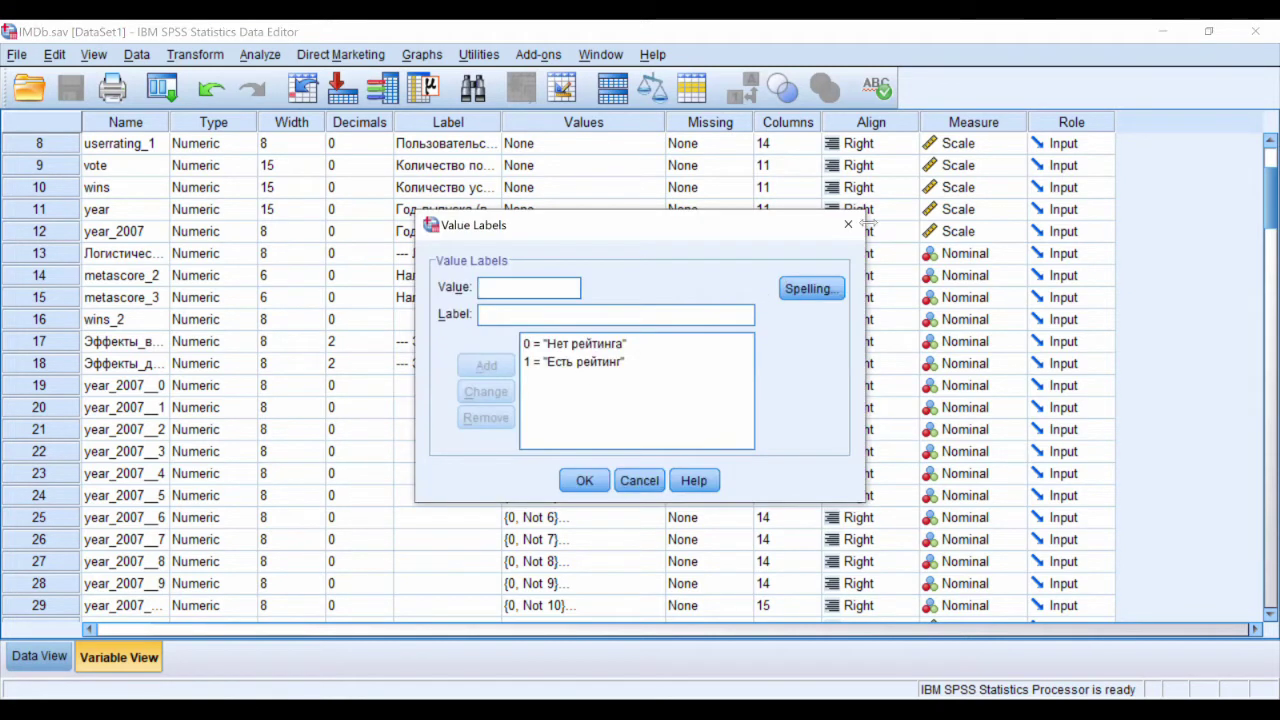
pyautogui.press('Escape')
pyautogui.click(648, 297)
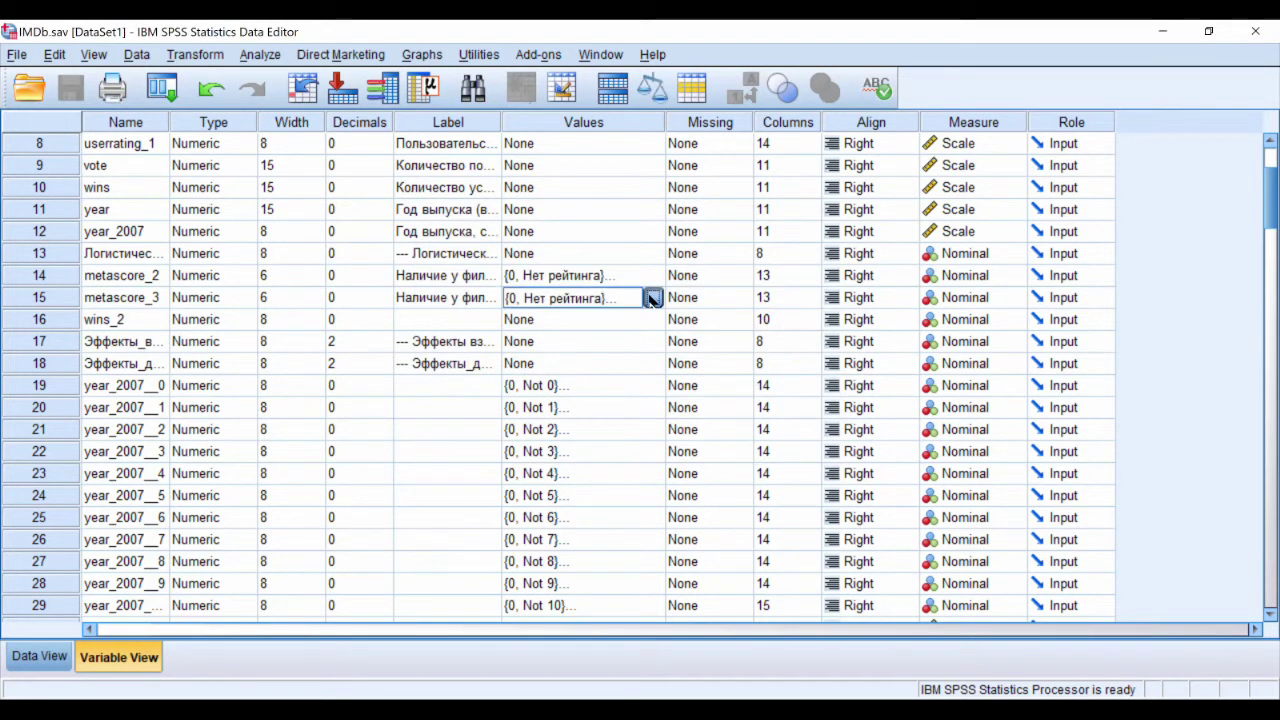
pyautogui.click(651, 297)
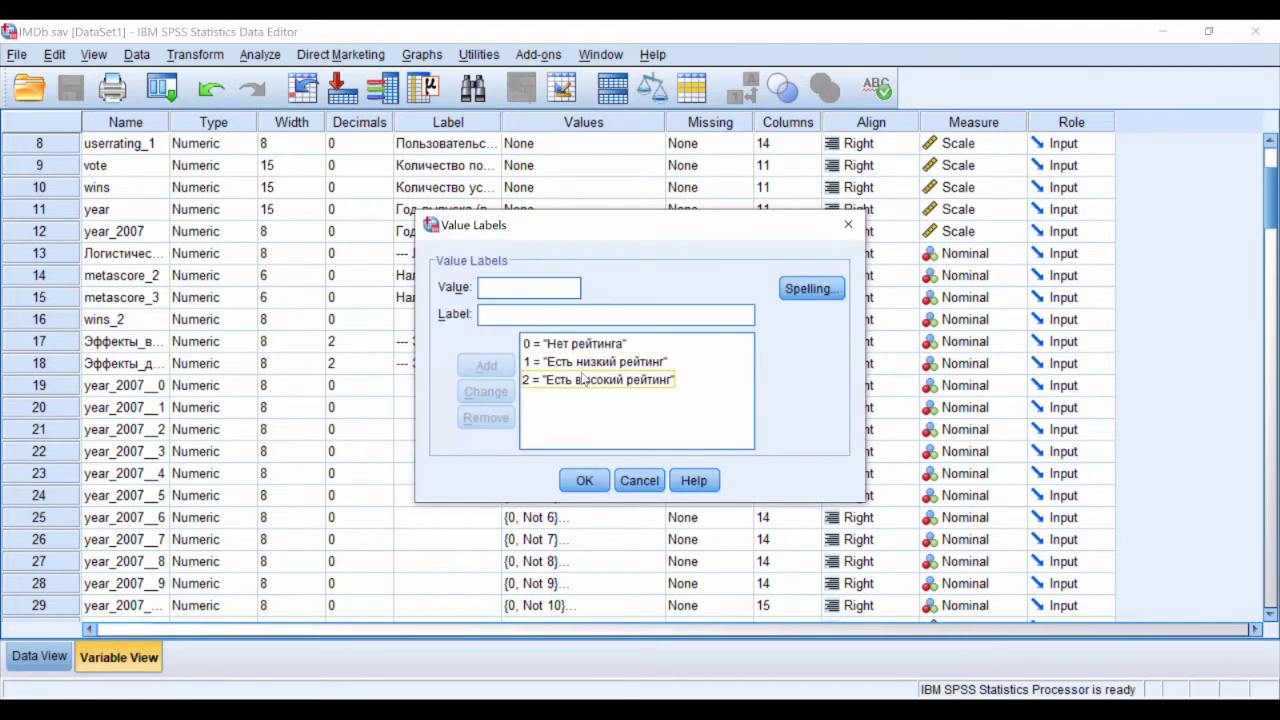
pyautogui.click(848, 226)
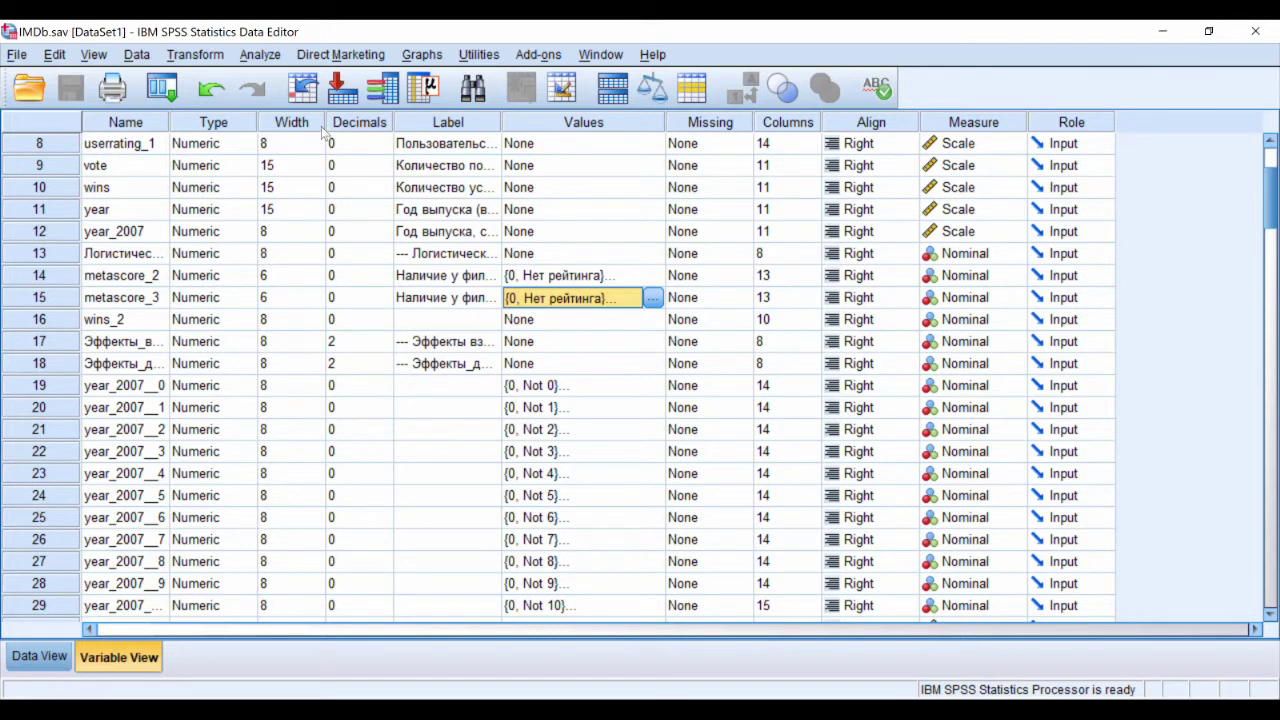
# Set up a Frequencies analysis for the metascore variable with the display of frequency tables turned off
pyautogui.click(260, 54)
pyautogui.moveTo(305, 102)
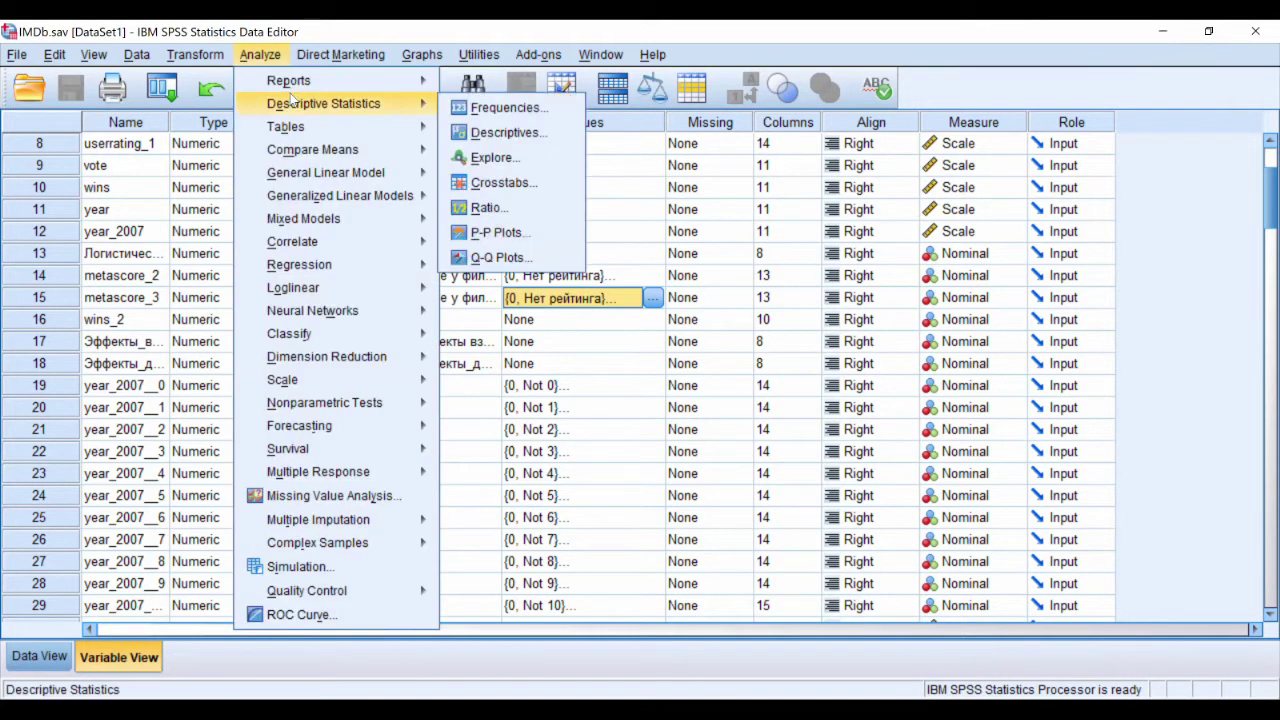
pyautogui.click(505, 107)
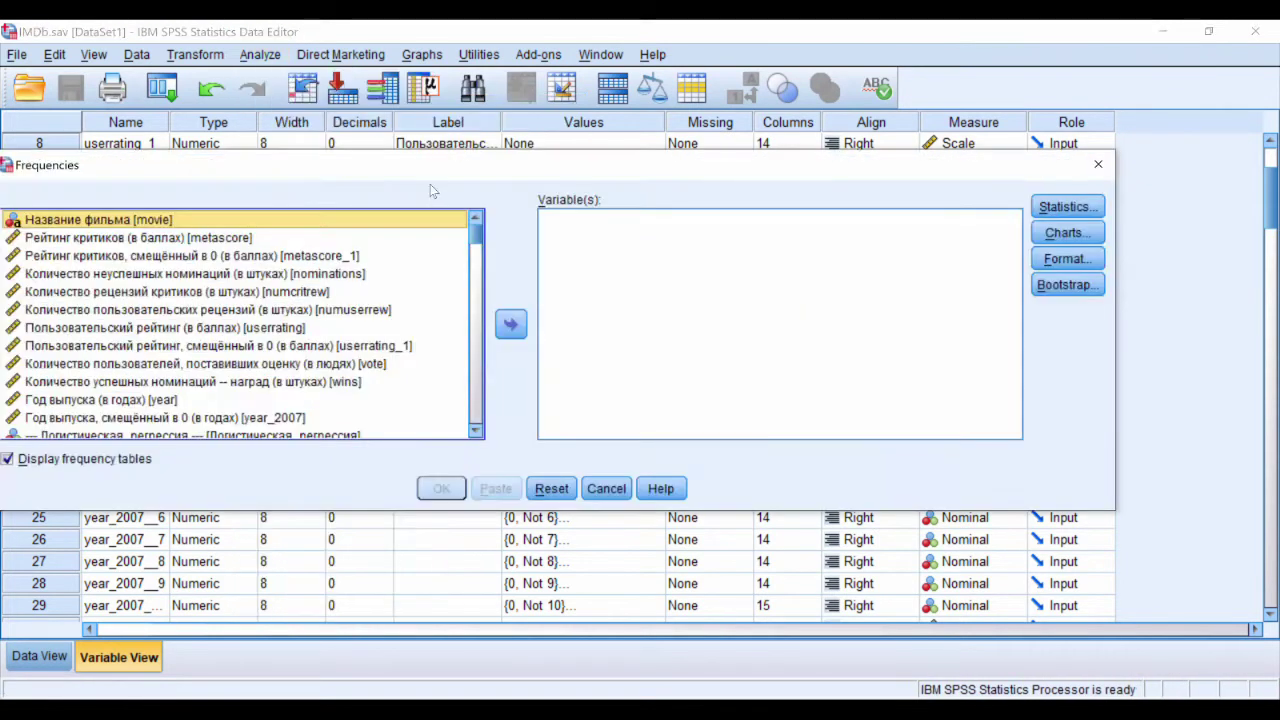
pyautogui.click(219, 238)
pyautogui.click(510, 323)
pyautogui.click(116, 458)
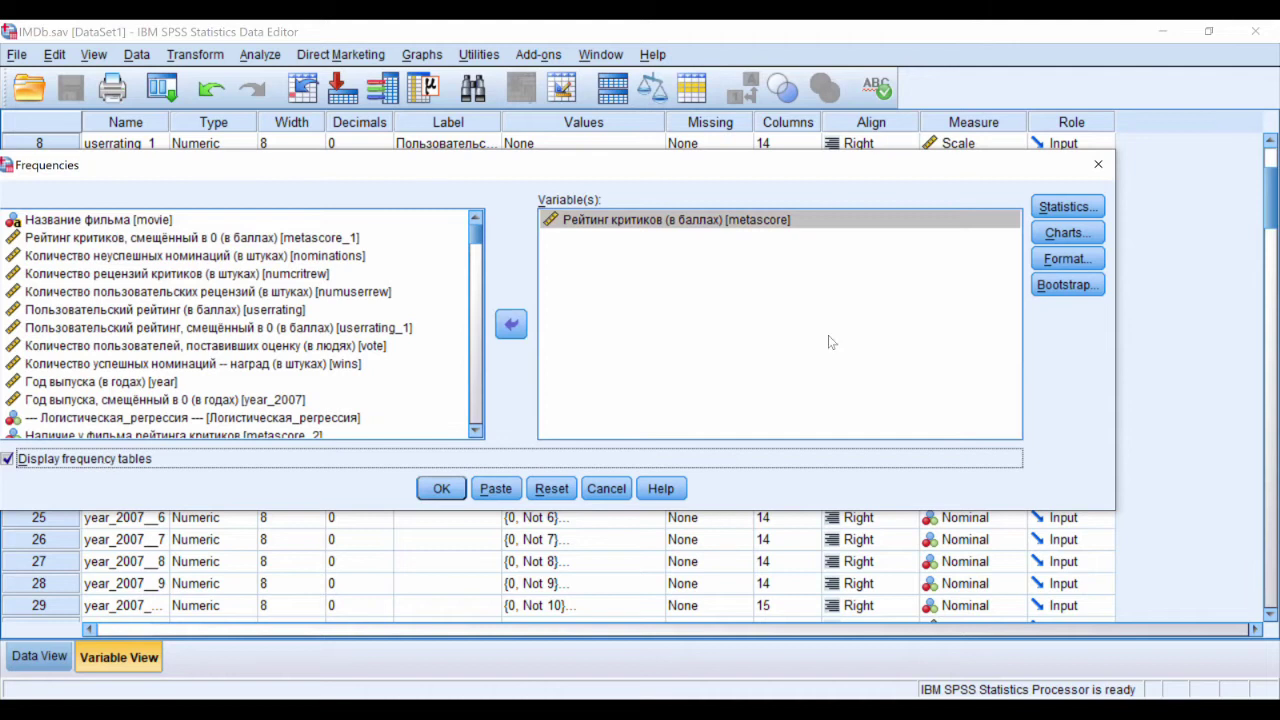
pyautogui.click(894, 424)
# Request the median as the only statistic and run the Frequencies analysis
pyautogui.click(1066, 207)
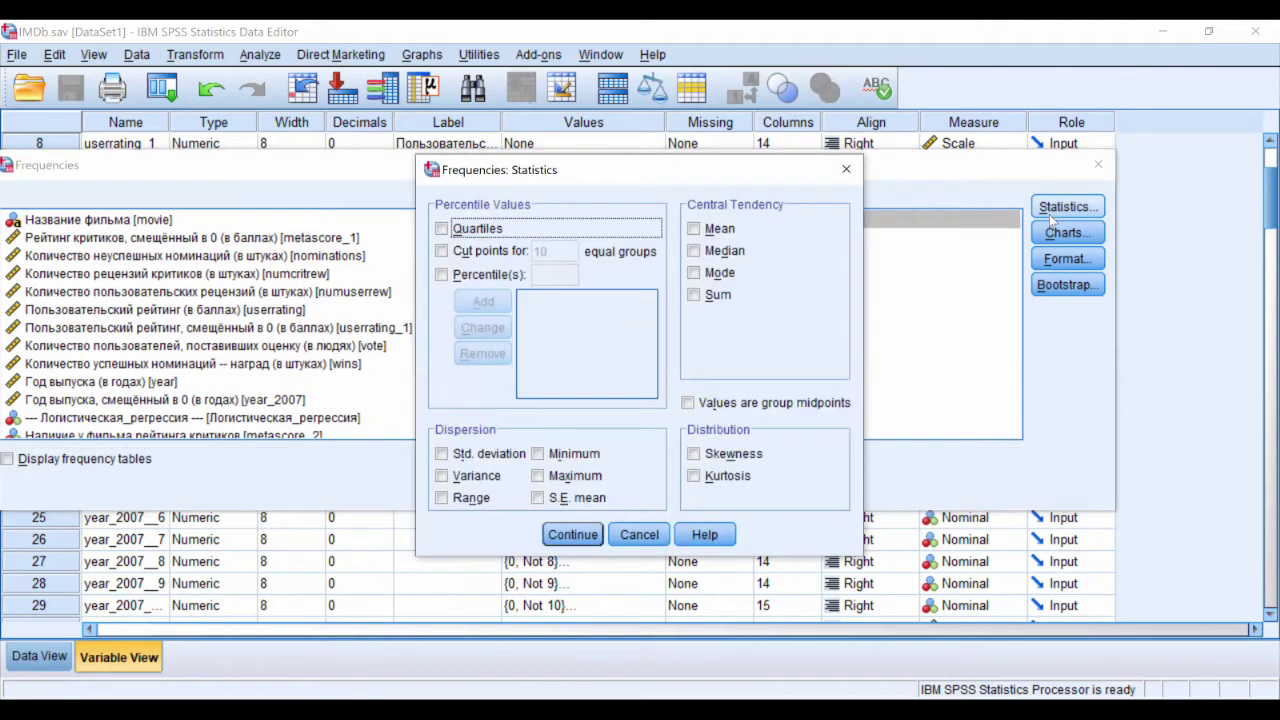
pyautogui.click(695, 251)
pyautogui.click(578, 534)
pyautogui.click(437, 488)
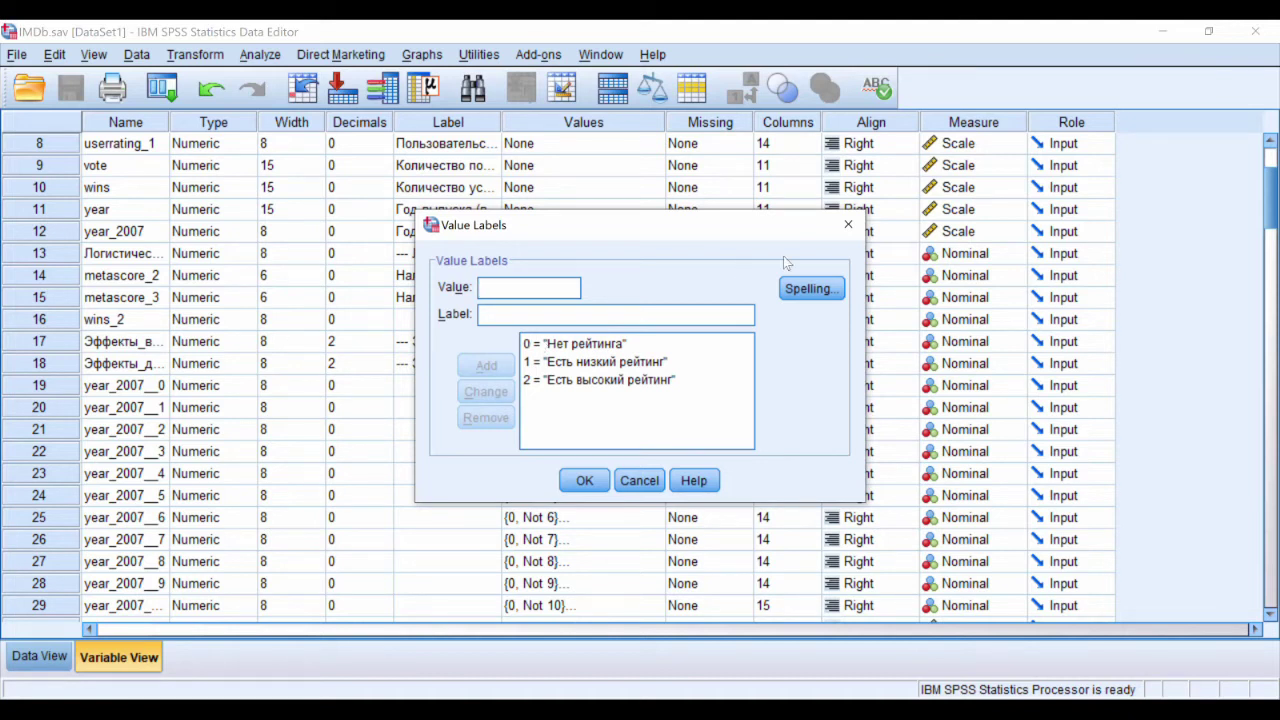
# Close the value labels and review the names and full labels of the scale variables from nominations to year_2007
pyautogui.click(850, 230)
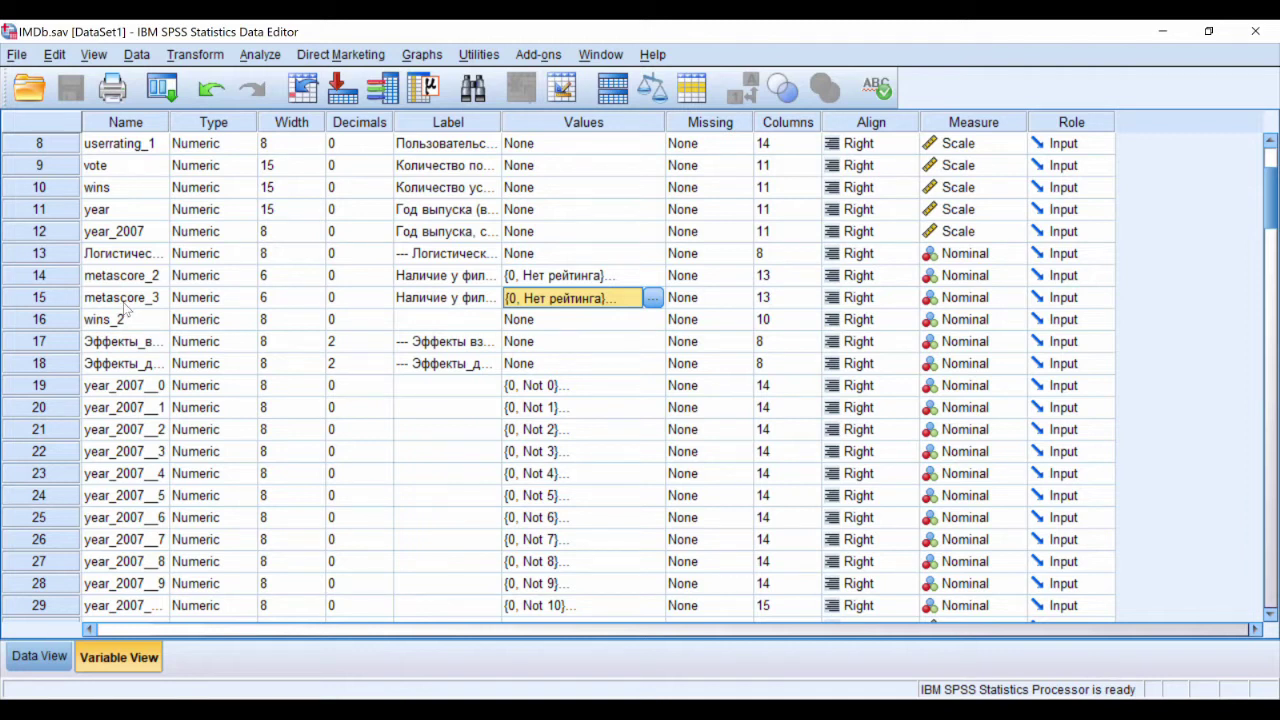
pyautogui.scroll(3, 127, 308)
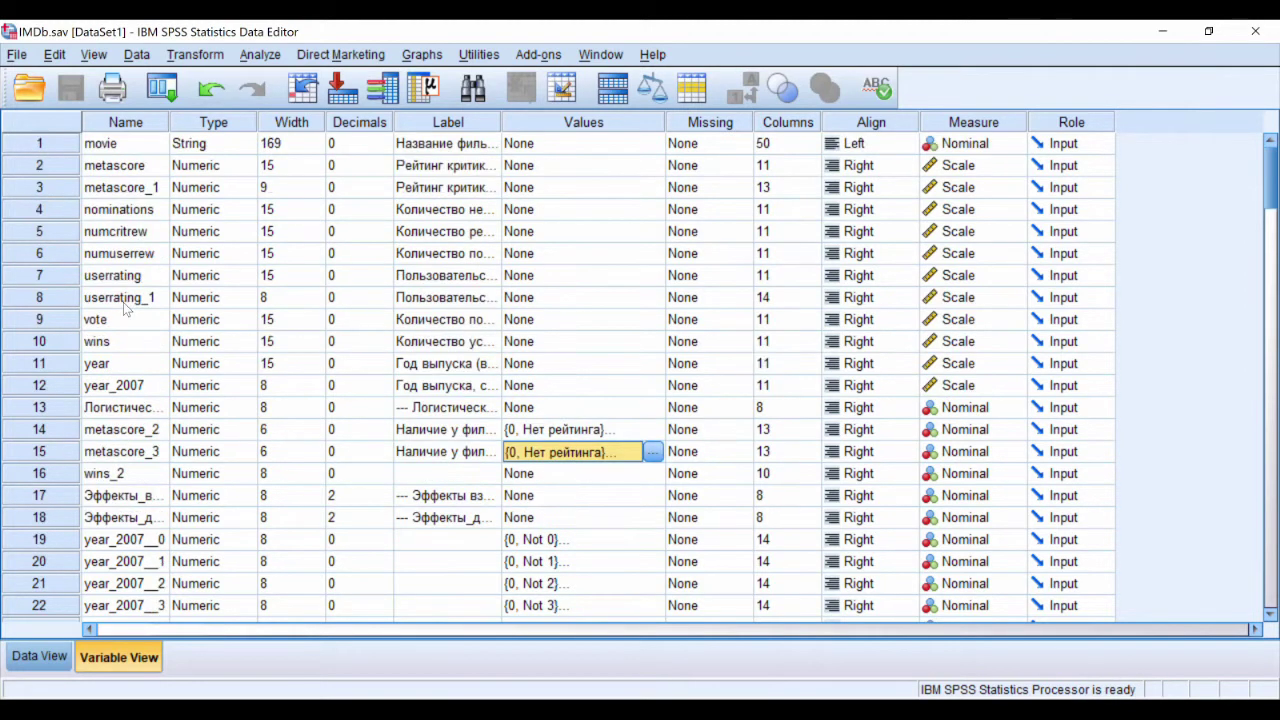
pyautogui.click(120, 209)
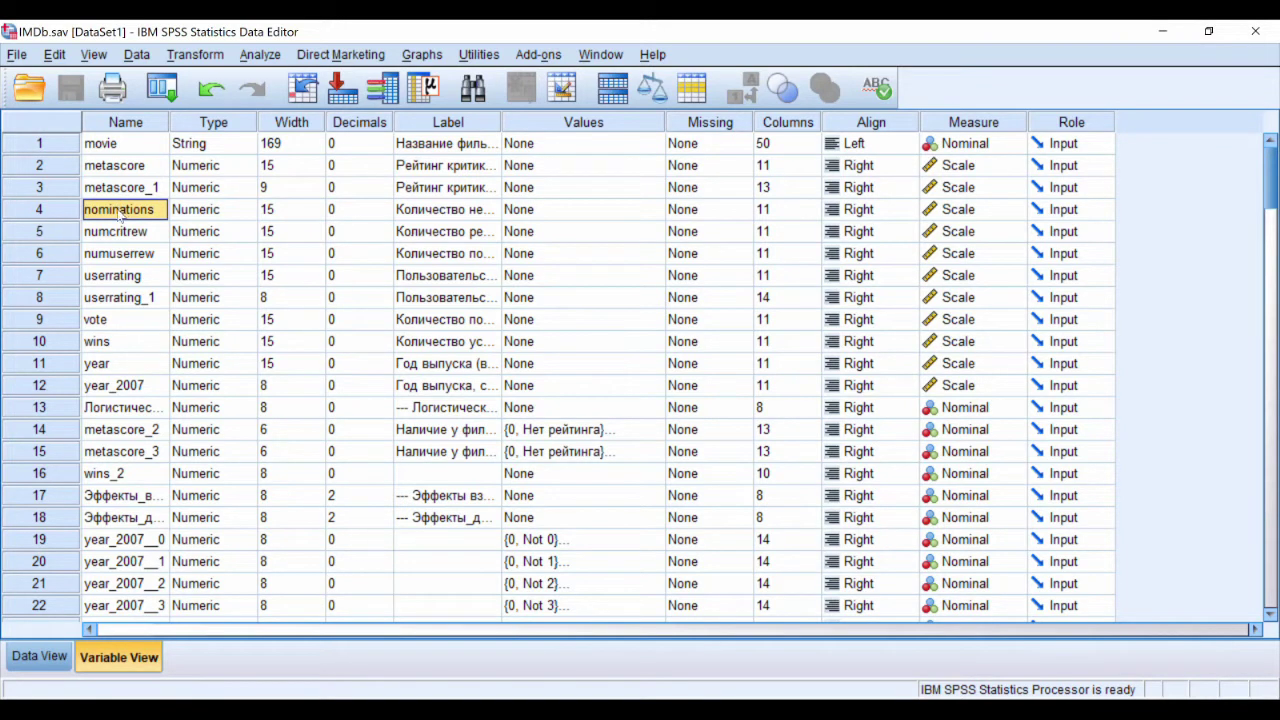
pyautogui.click(110, 231)
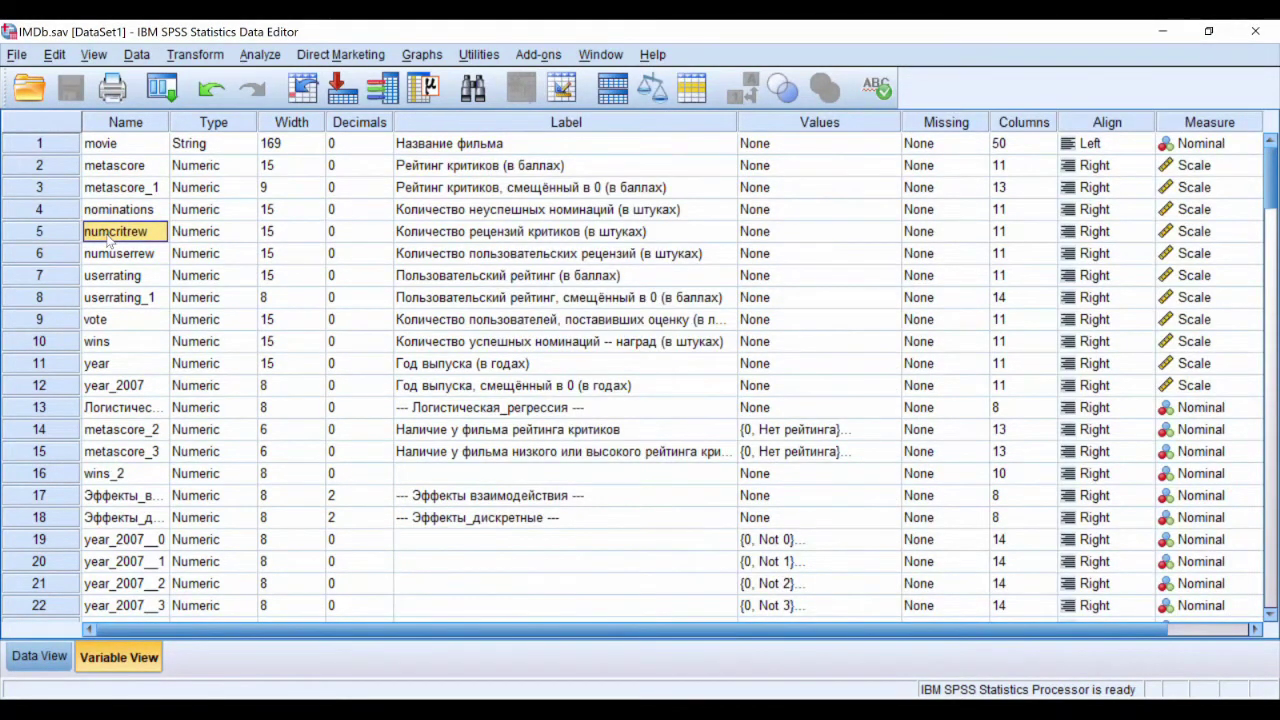
pyautogui.click(104, 300)
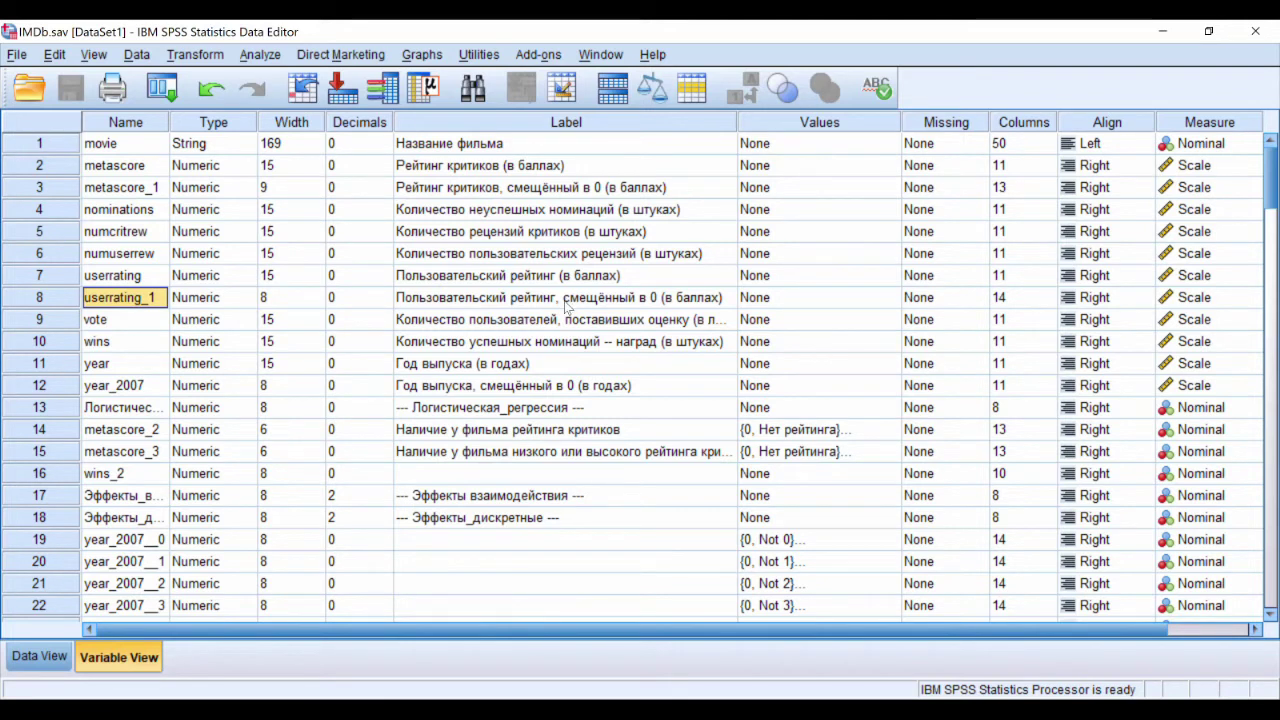
pyautogui.click(120, 385)
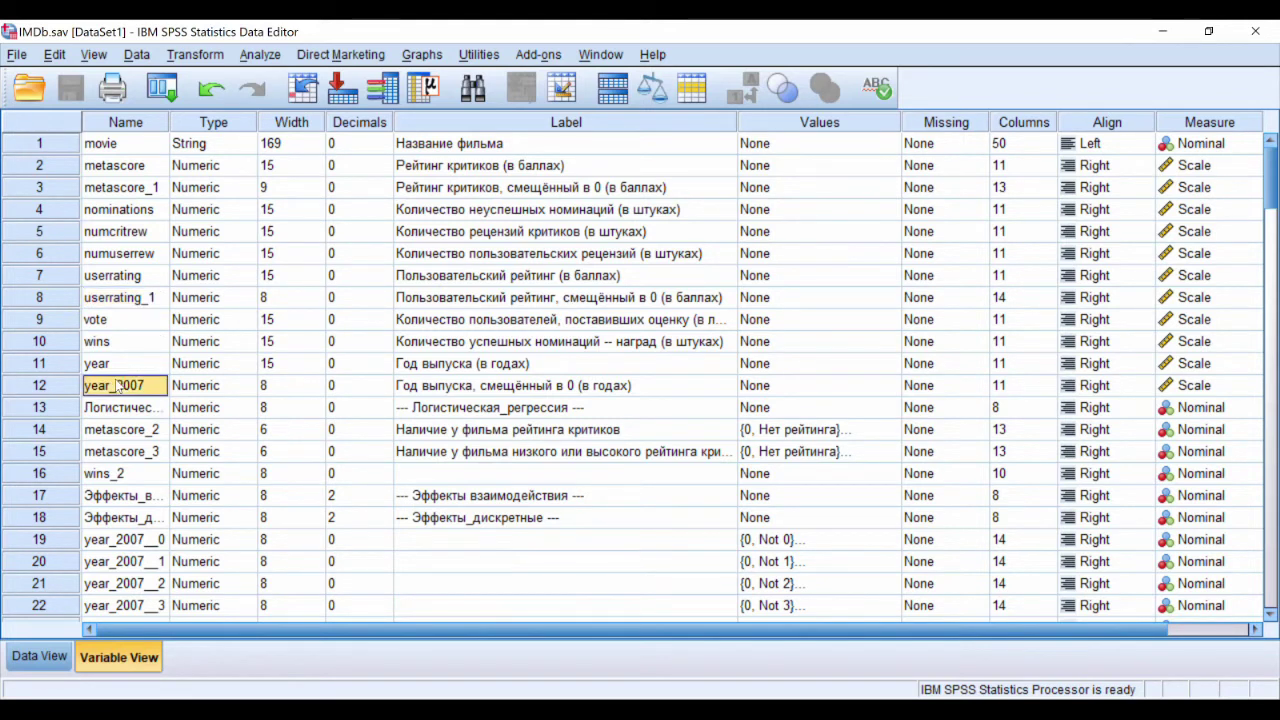
pyautogui.click(445, 397)
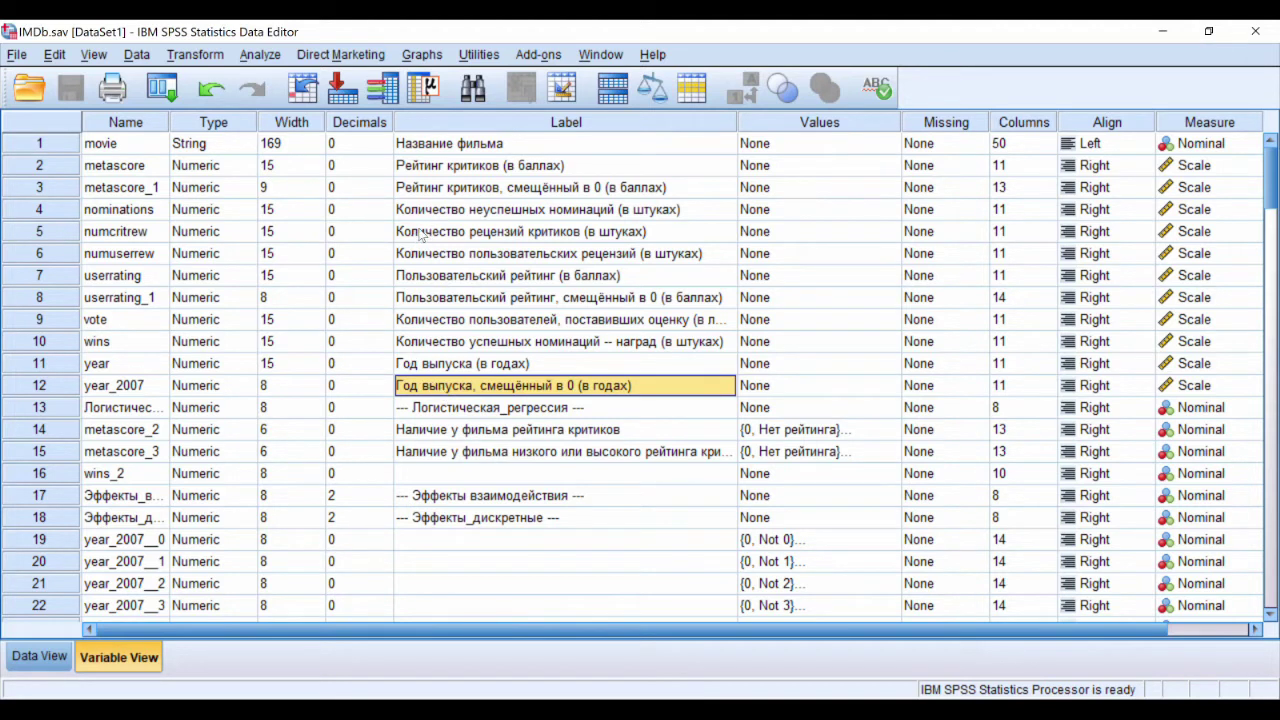
pyautogui.click(429, 300)
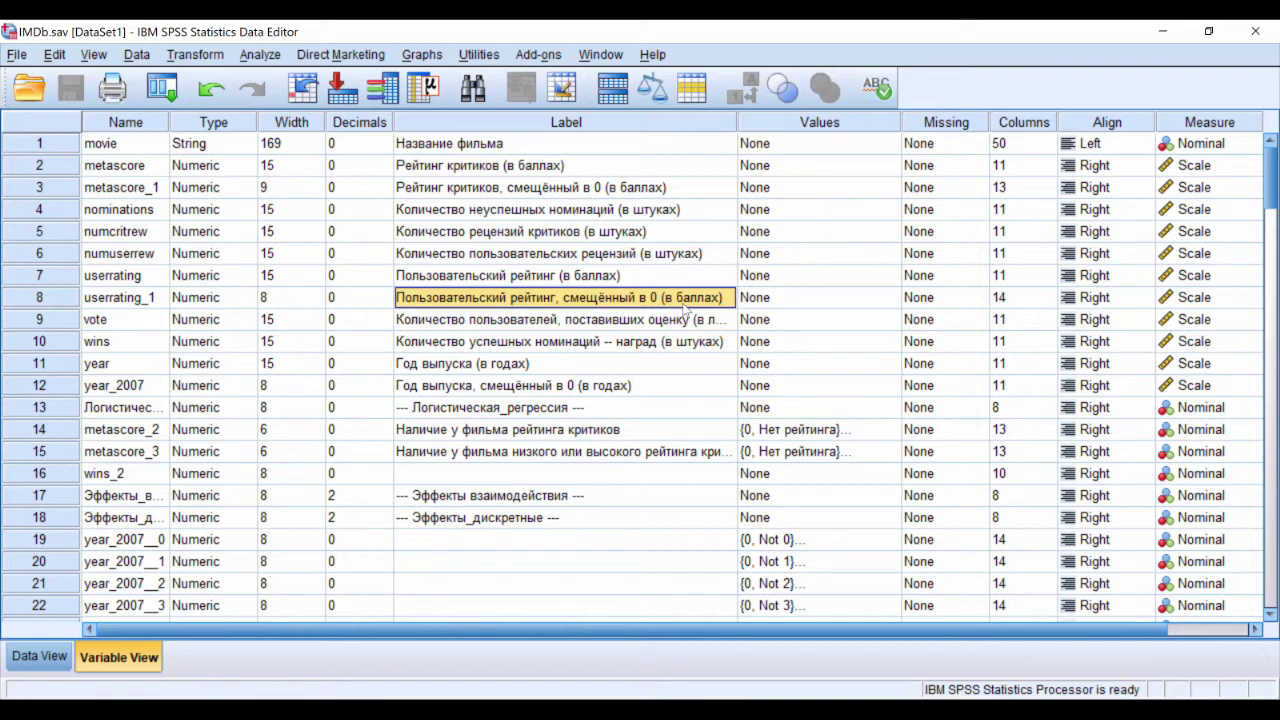
# Start a simple scatter plot in the Chart Builder
pyautogui.click(421, 54)
pyautogui.click(465, 81)
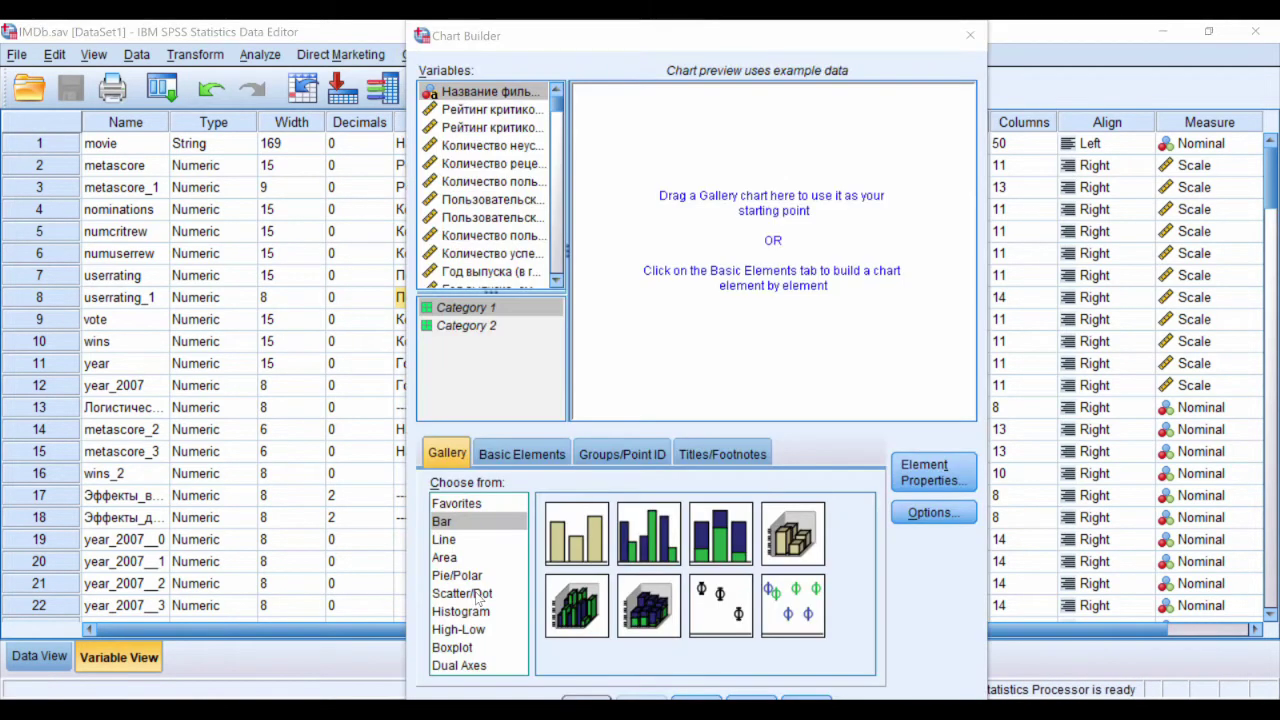
pyautogui.click(476, 594)
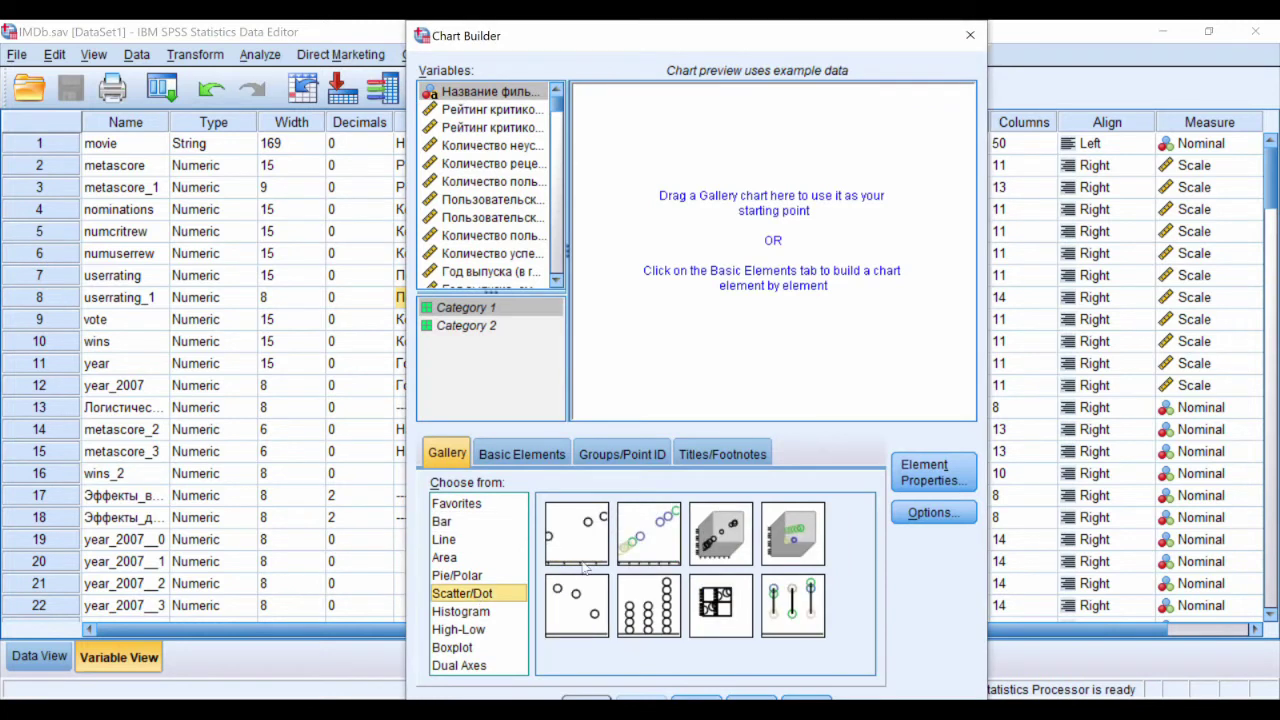
pyautogui.moveTo(588, 558); pyautogui.dragTo(676, 290)
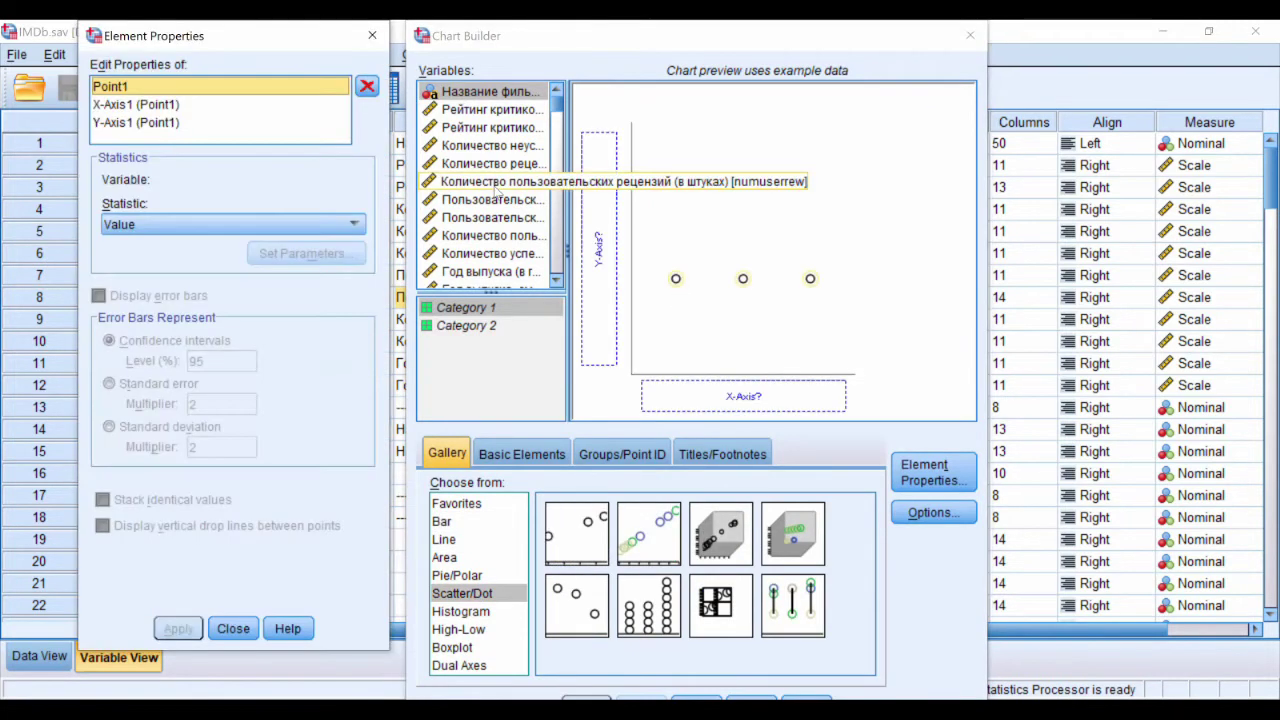
# Assign metascore_3 to the Y axis and nominations to the X axis, and apply Mode as the point statistic
pyautogui.scroll(-3, 497, 192)
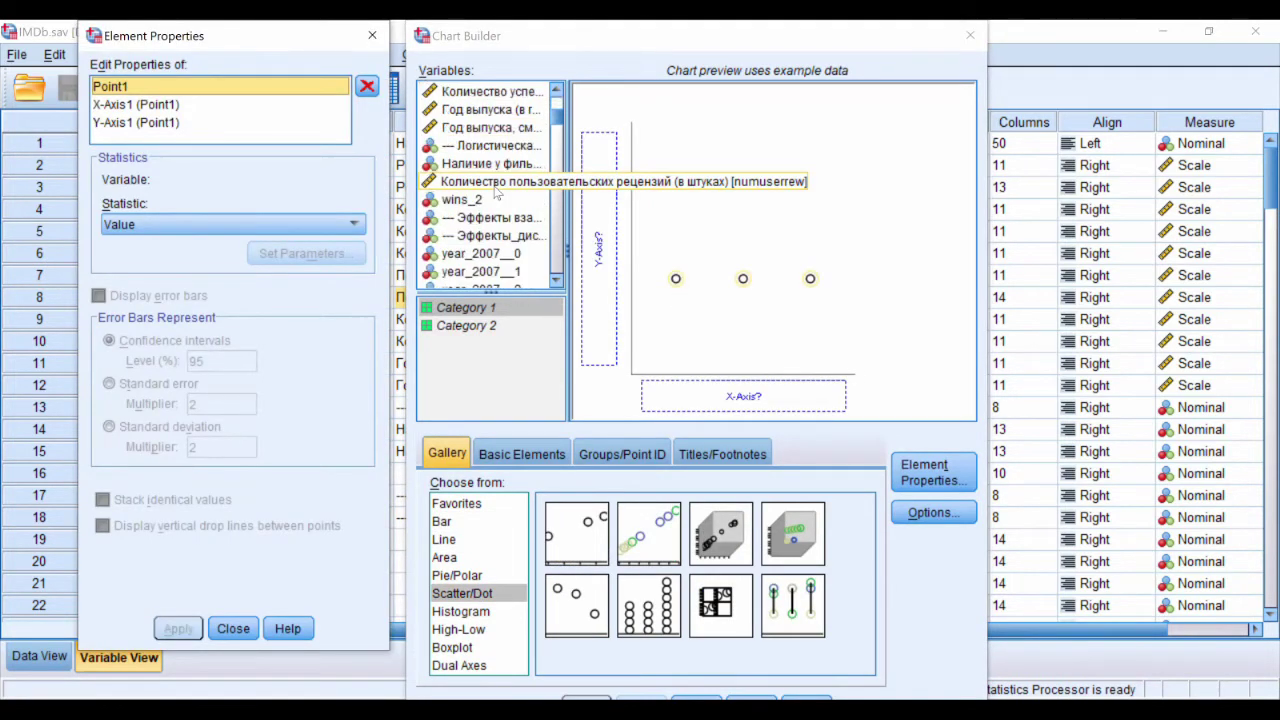
pyautogui.moveTo(494, 185); pyautogui.dragTo(604, 204)
pyautogui.scroll(3, 500, 185)
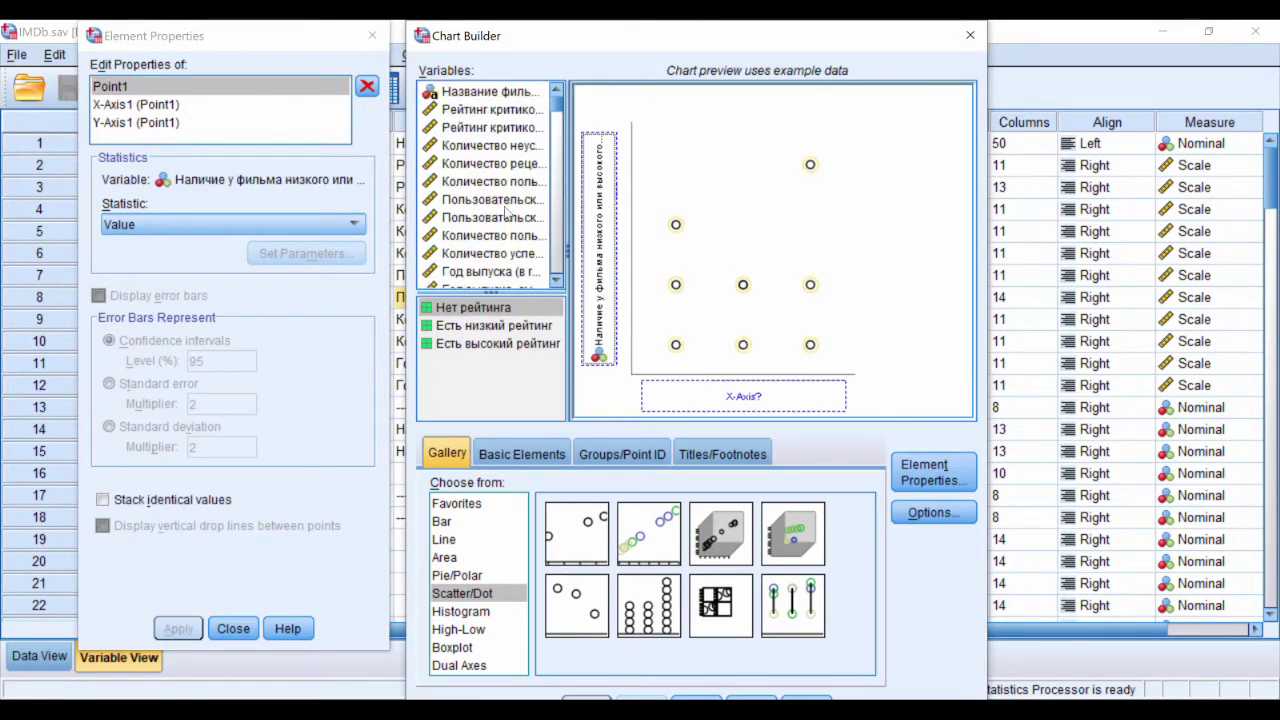
pyautogui.click(500, 147)
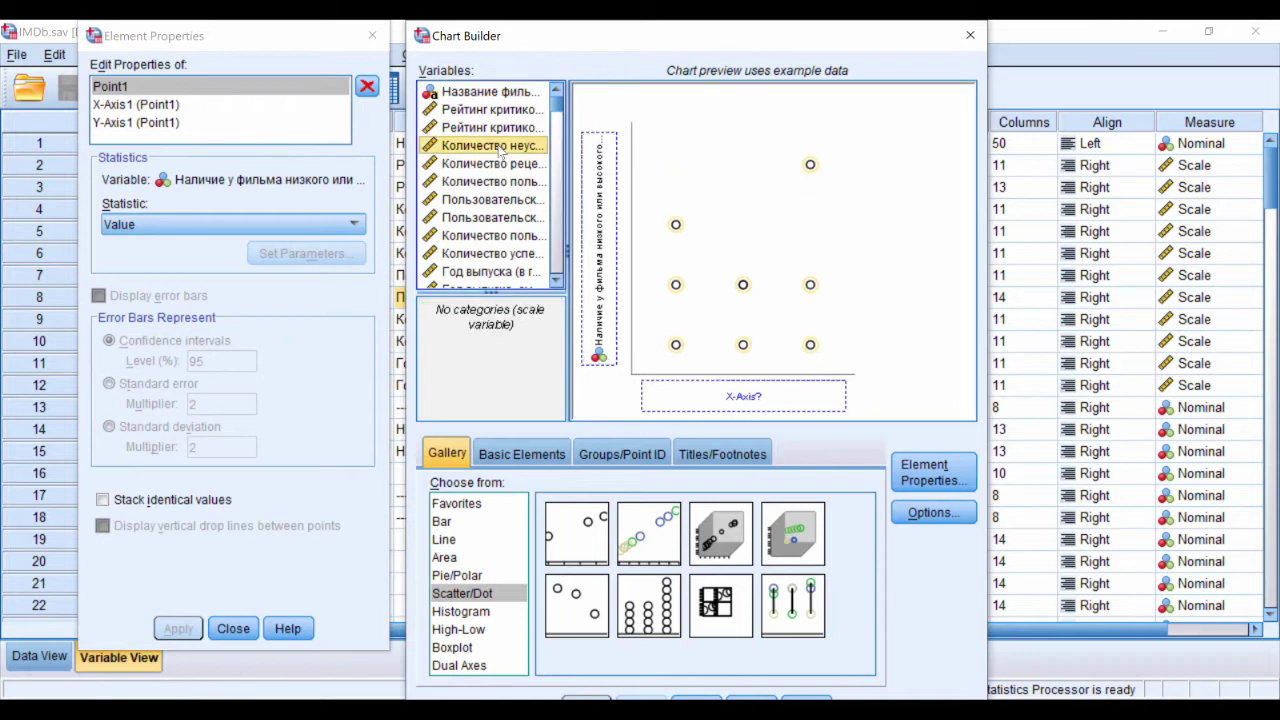
pyautogui.moveTo(500, 147); pyautogui.dragTo(775, 392)
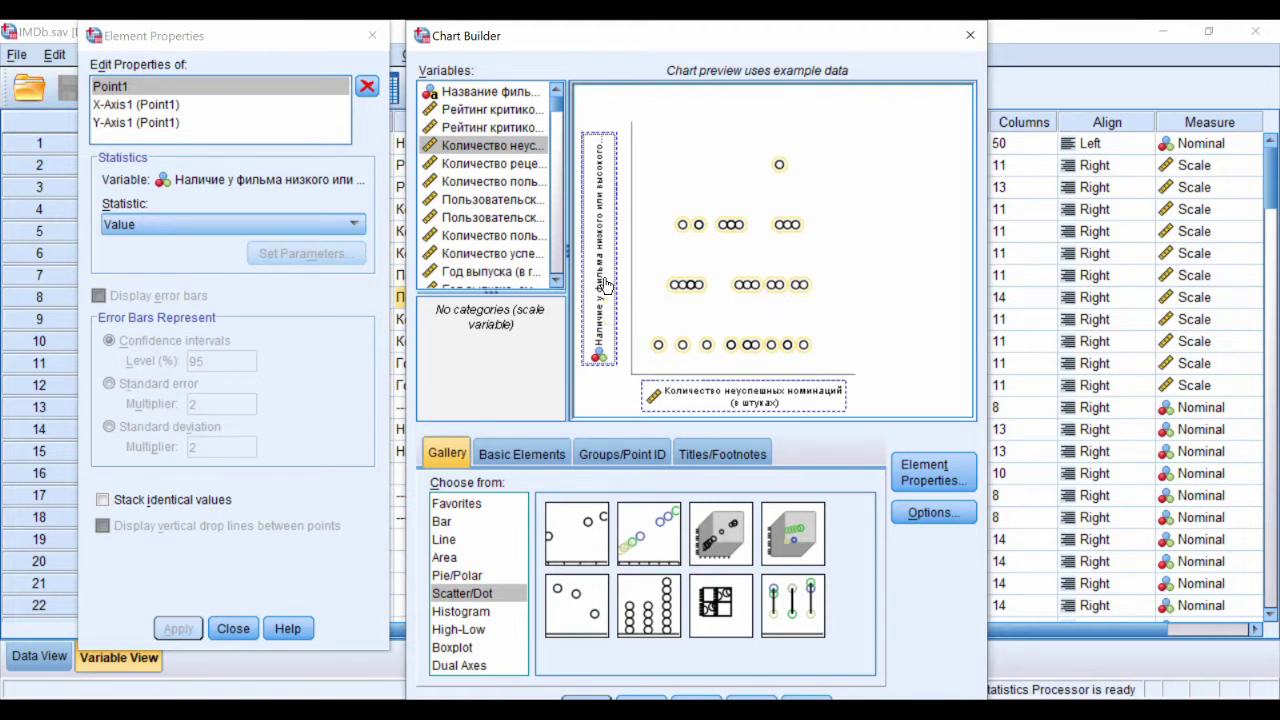
pyautogui.click(233, 224)
pyautogui.click(178, 628)
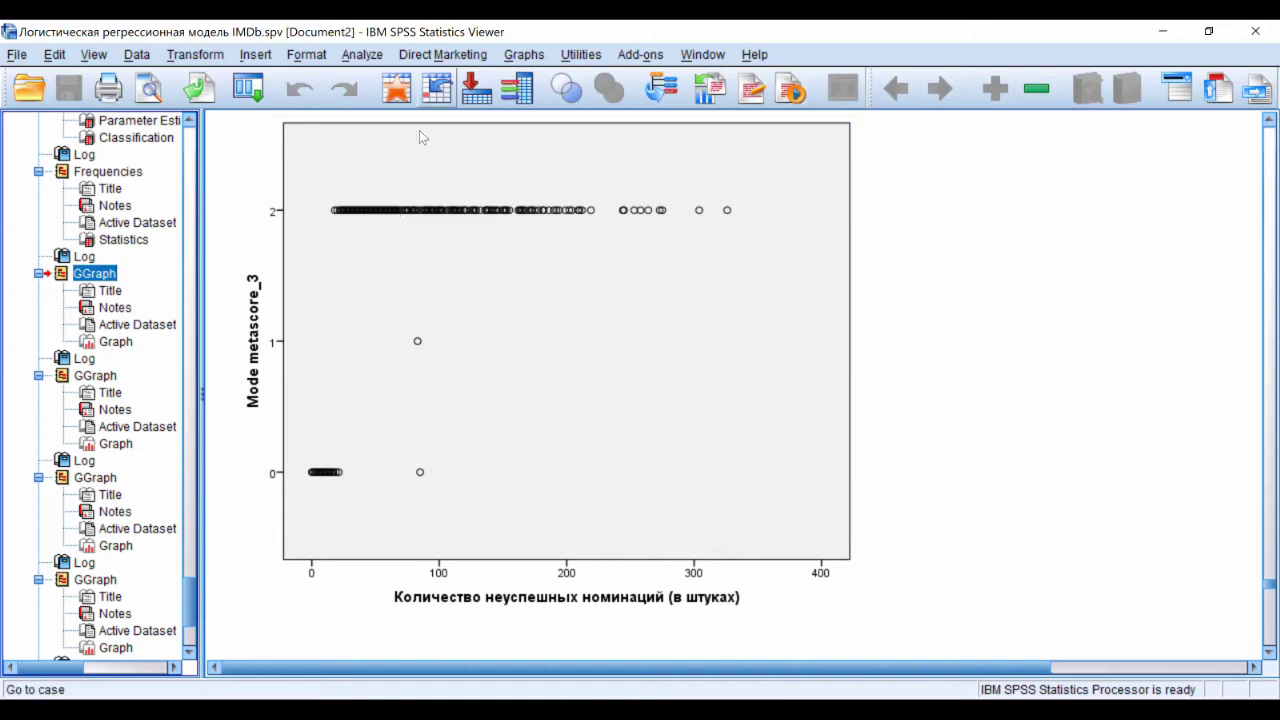
# Reopen the Chart Builder from the output viewer
pyautogui.hotkey('alt', 'g')
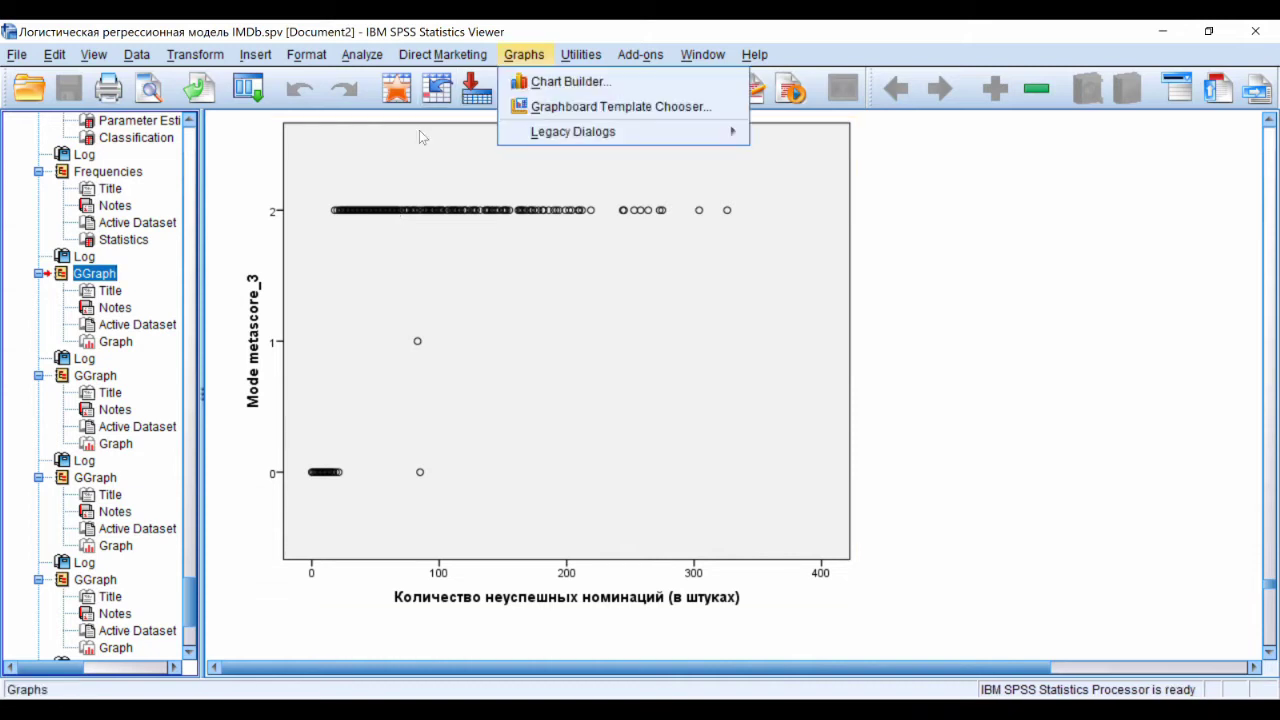
pyautogui.press('Down')
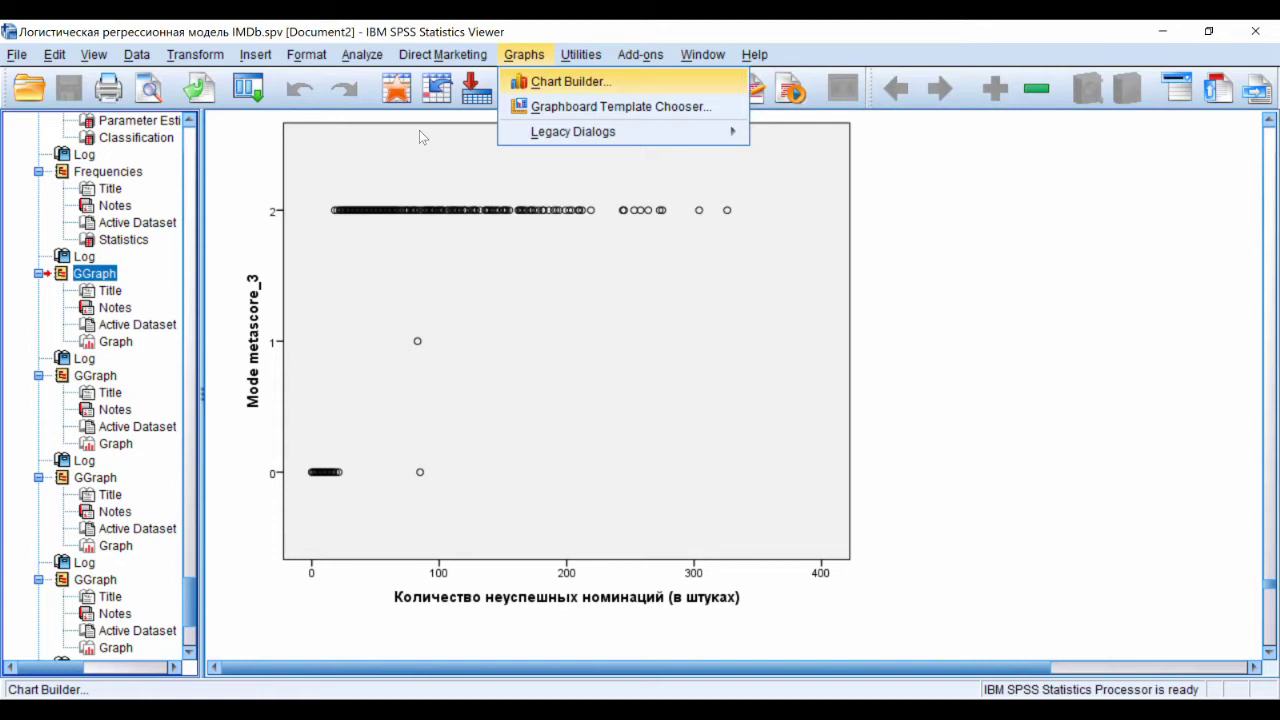
pyautogui.press('Return')
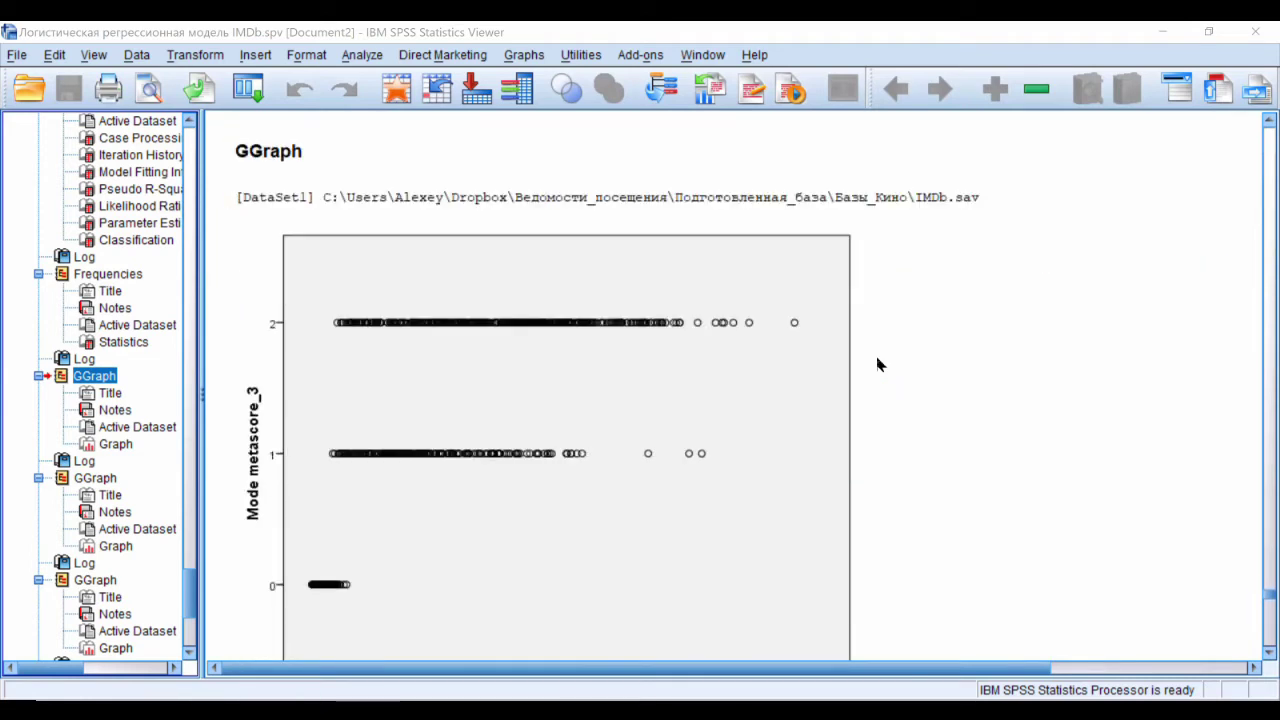
# Examine the scatter plot of the metascore_3 mode whose X axis runs from 0 to 10
pyautogui.scroll(-1, 878, 364)
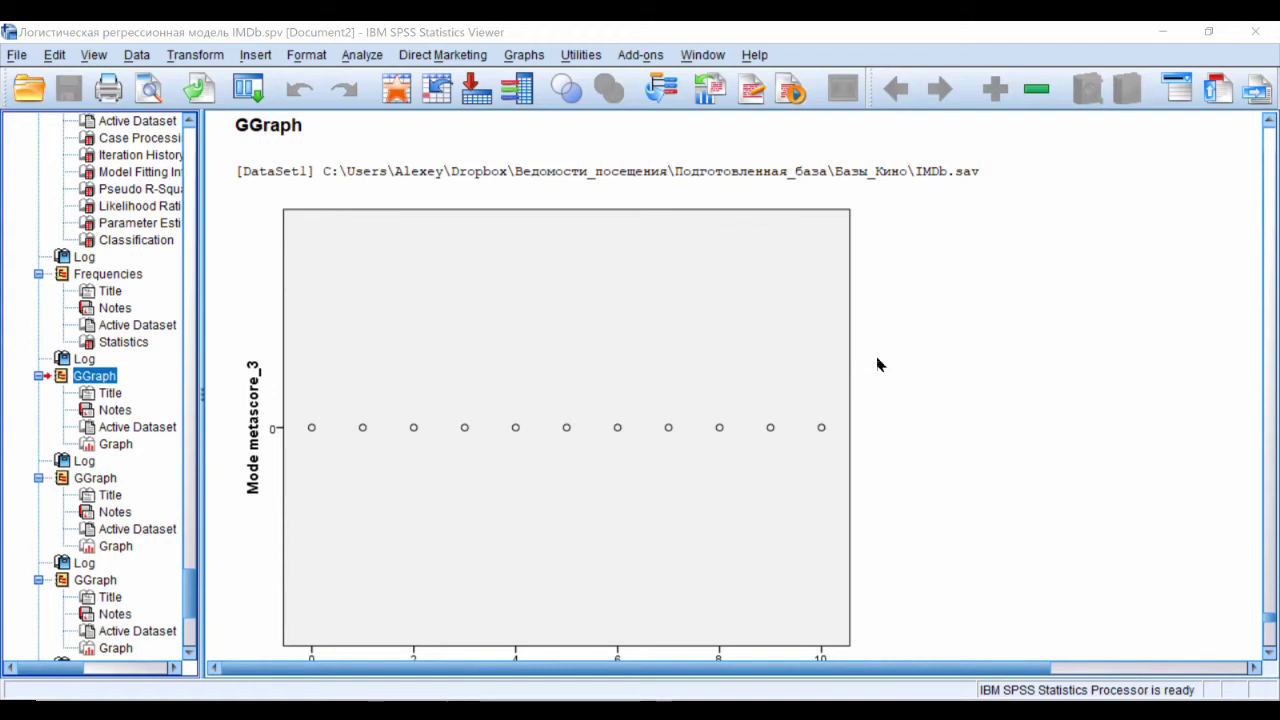
pyautogui.click(858, 366)
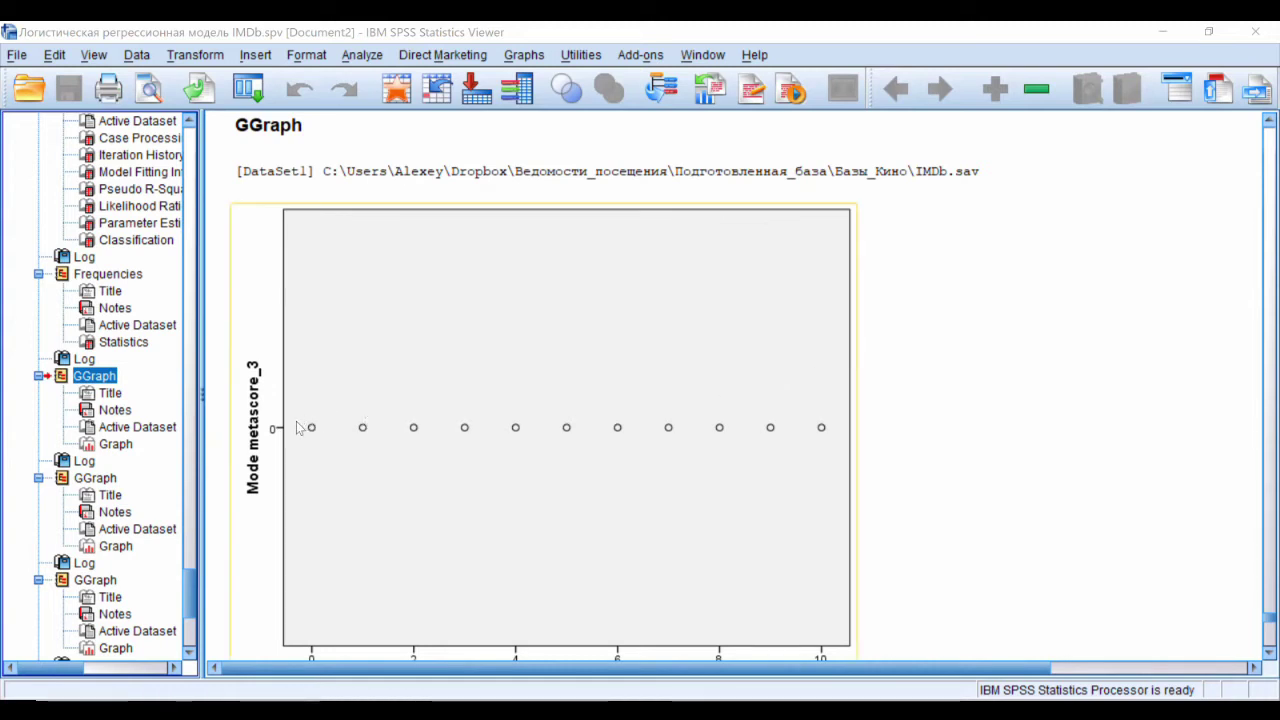
# Examine the scatter plot of the metascore_3 mode against the user rating shifted to 0
pyautogui.scroll(-5, 808, 429)
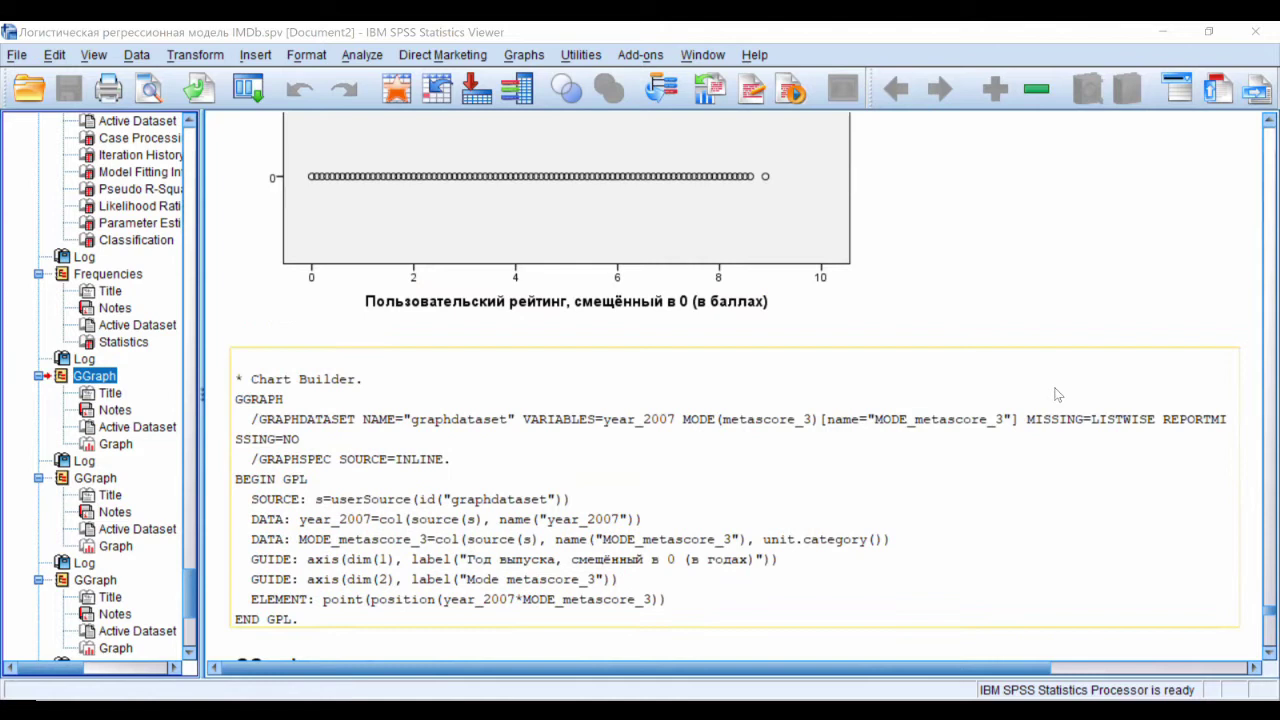
pyautogui.scroll(2, 523, 376)
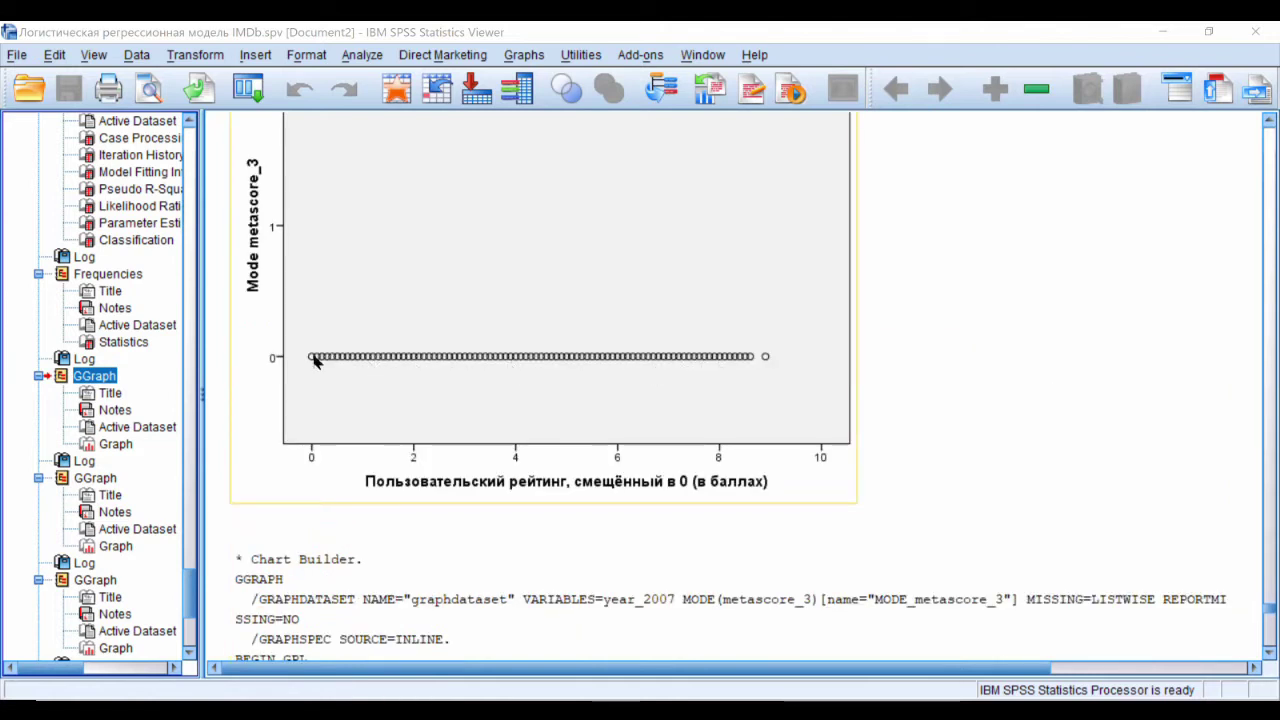
pyautogui.scroll(2, 729, 503)
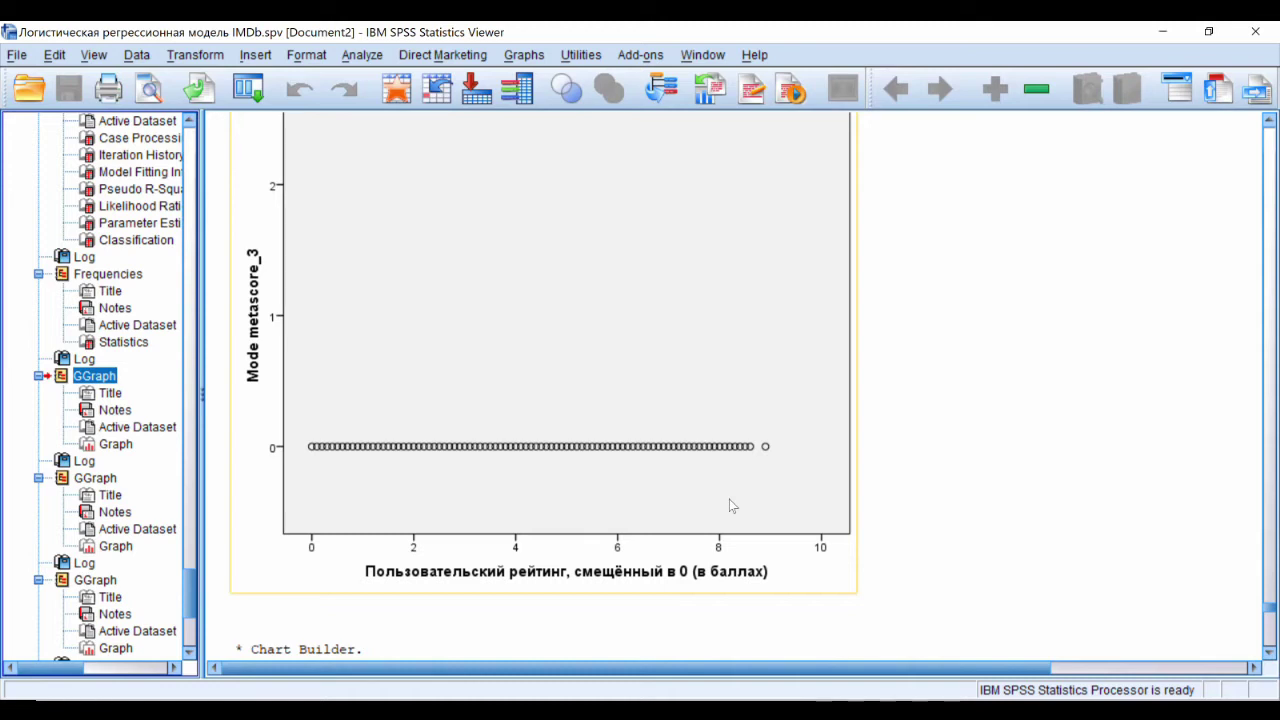
# Start a Multinomial Logistic Regression analysis on the IMDb dataset
pyautogui.click(361, 54)
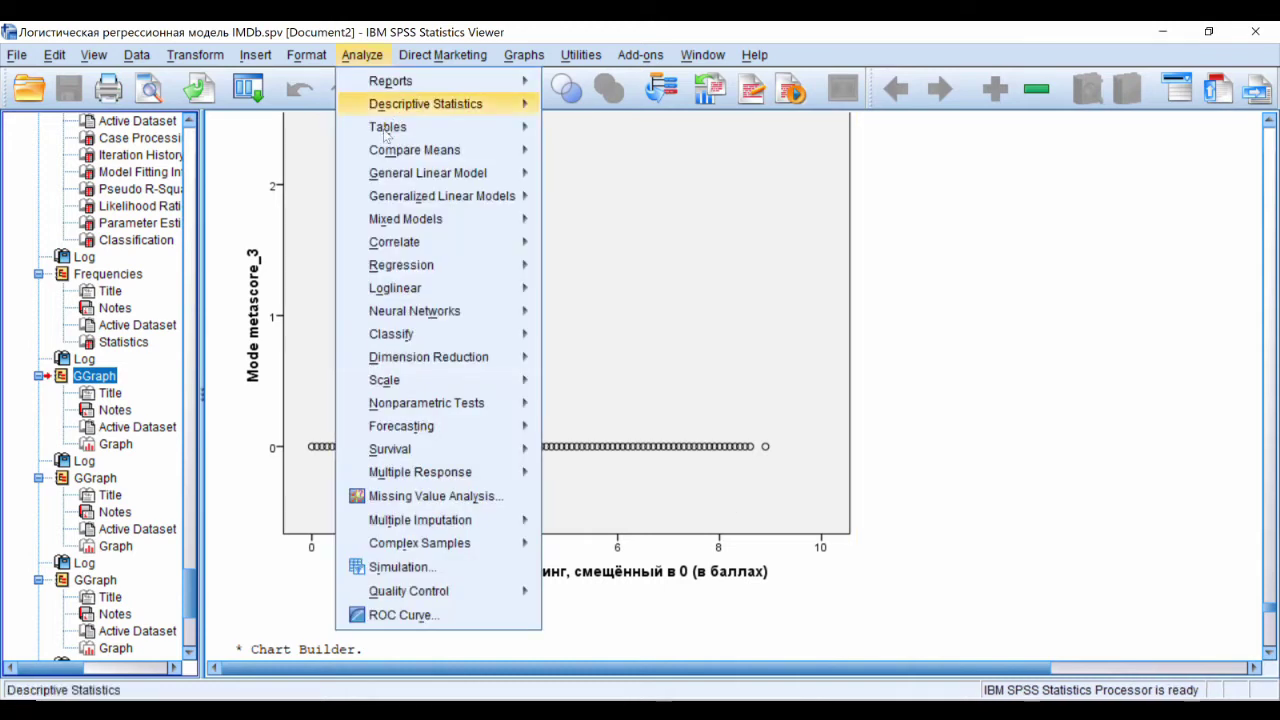
pyautogui.moveTo(450, 265)
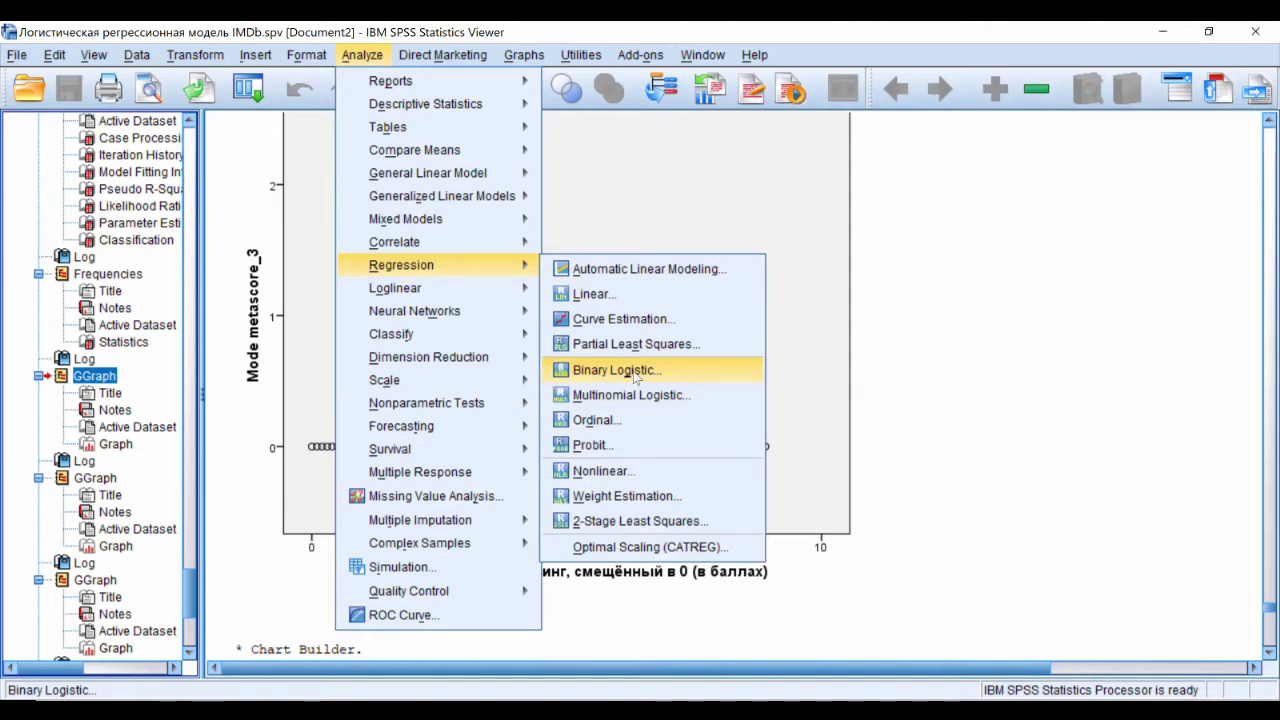
pyautogui.click(632, 396)
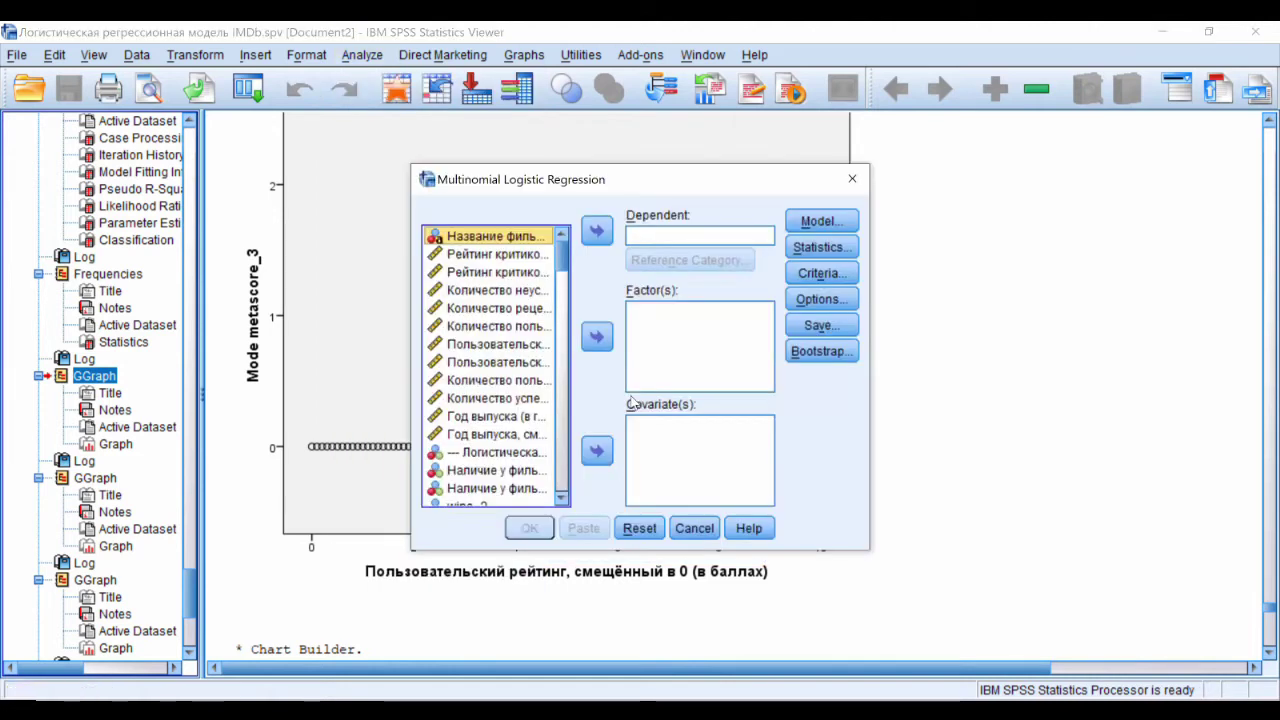